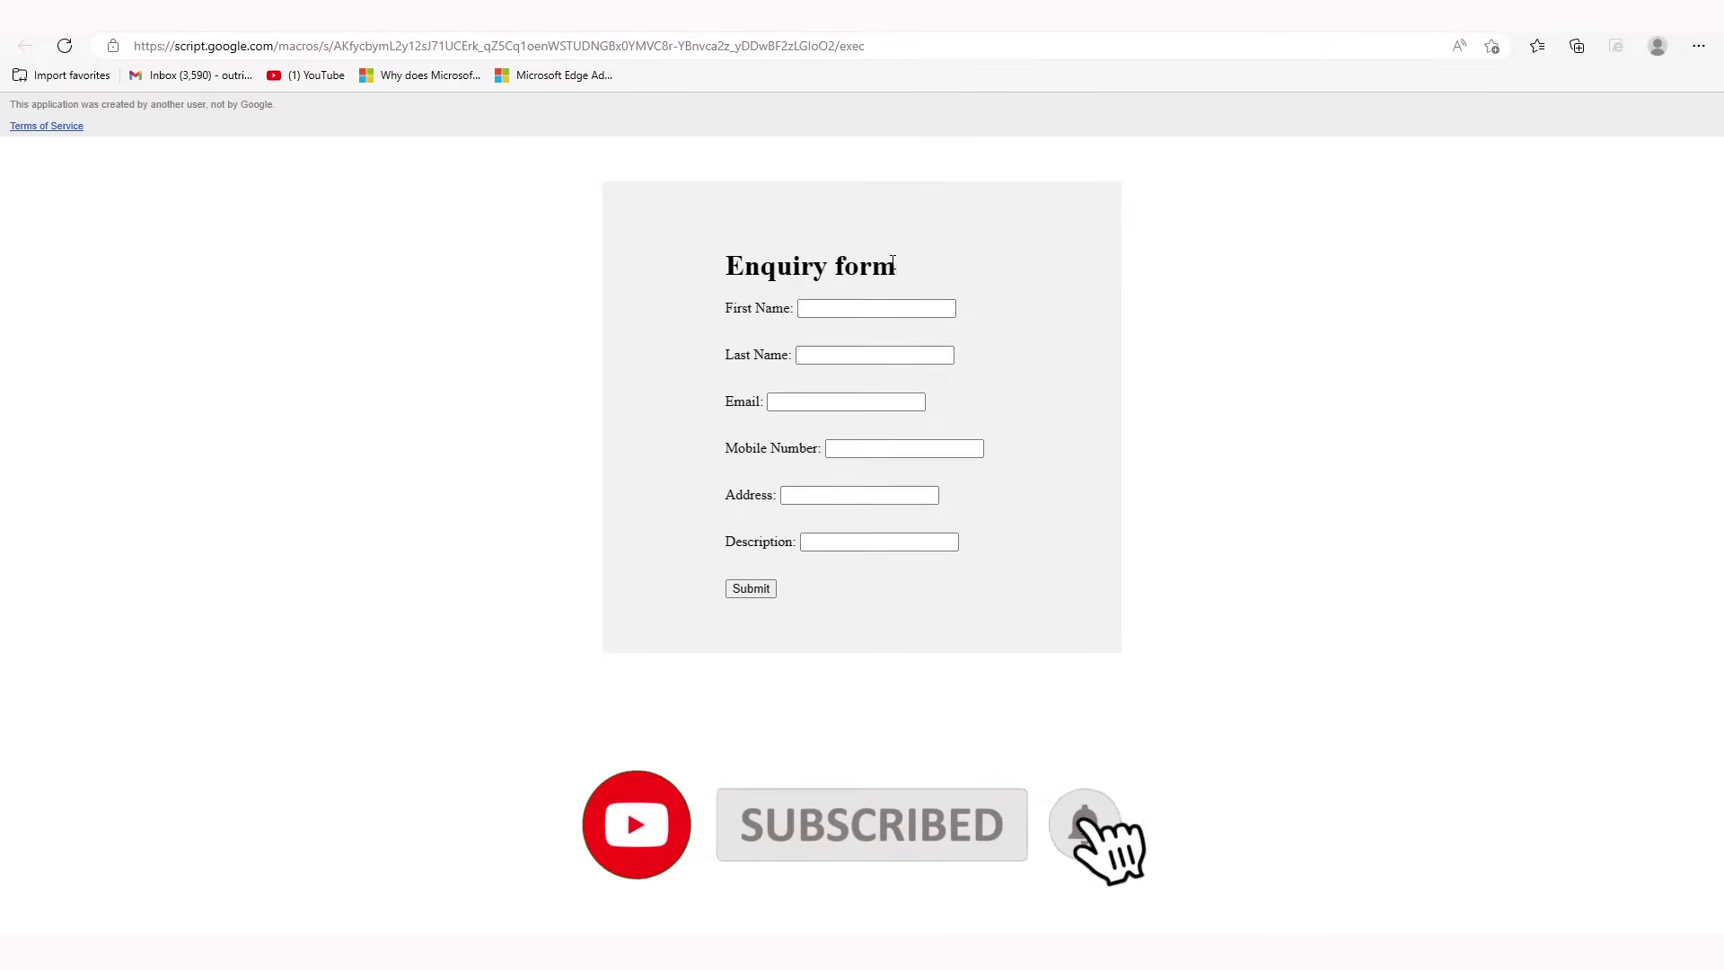
Step: Inspect the Enquiry form heading and the sheet's empty header row, then return to the form
double_click(875, 266)
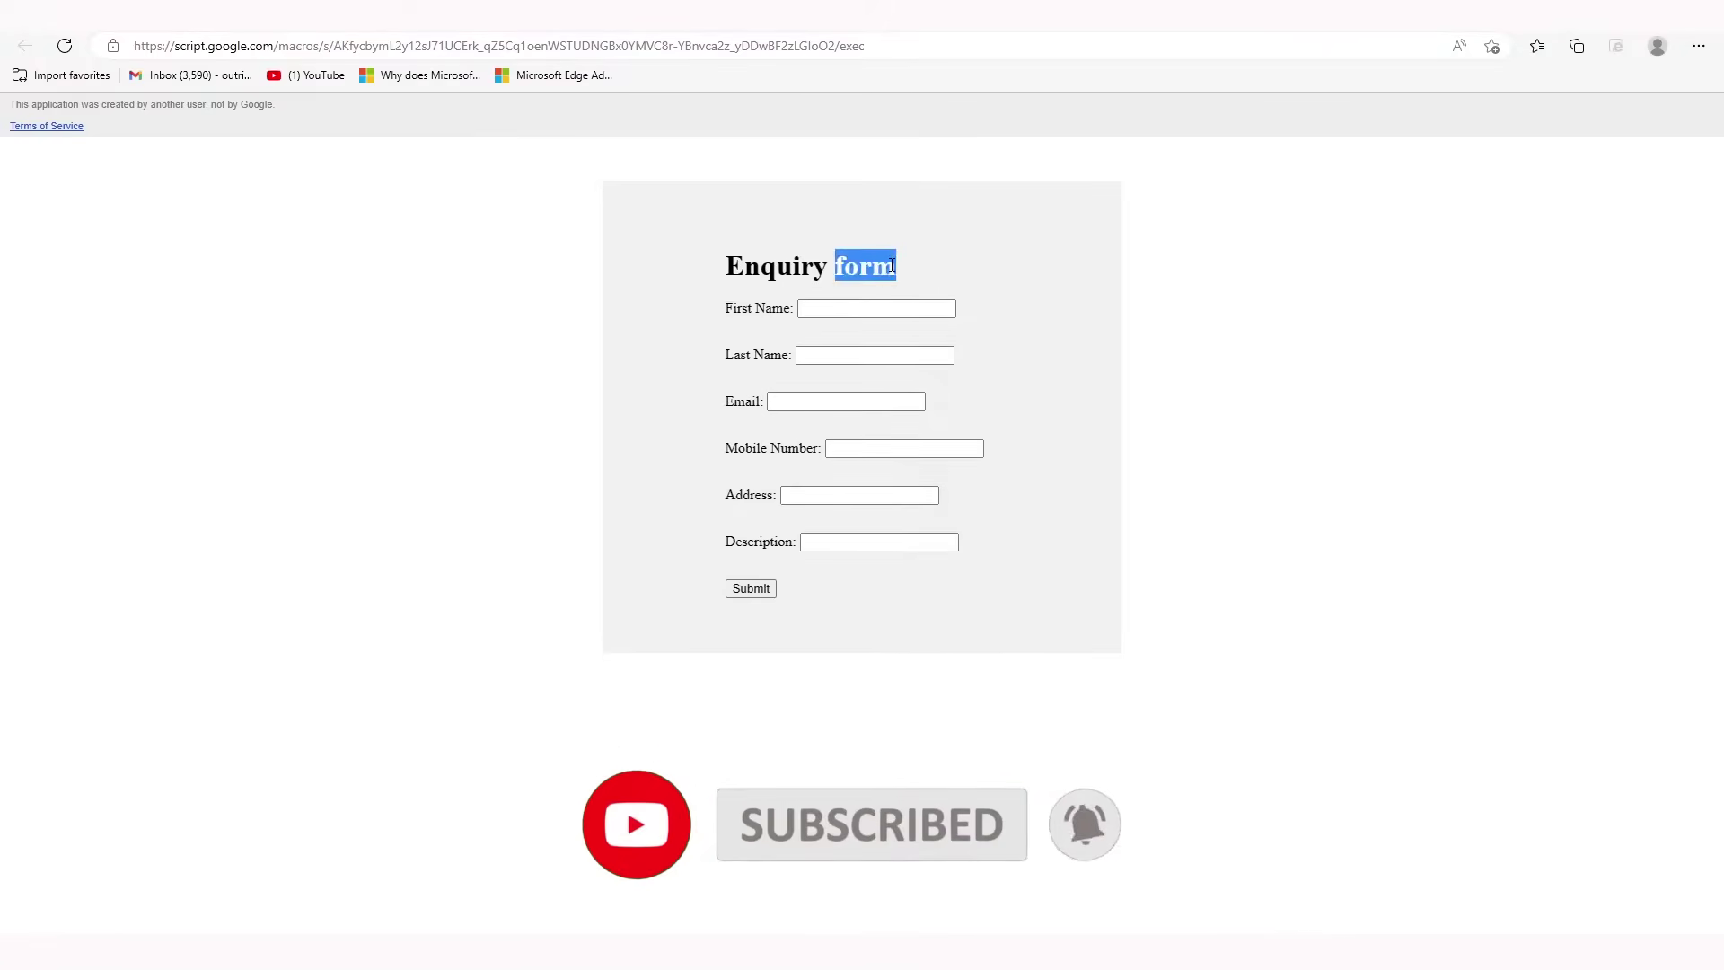
triple_click(893, 265)
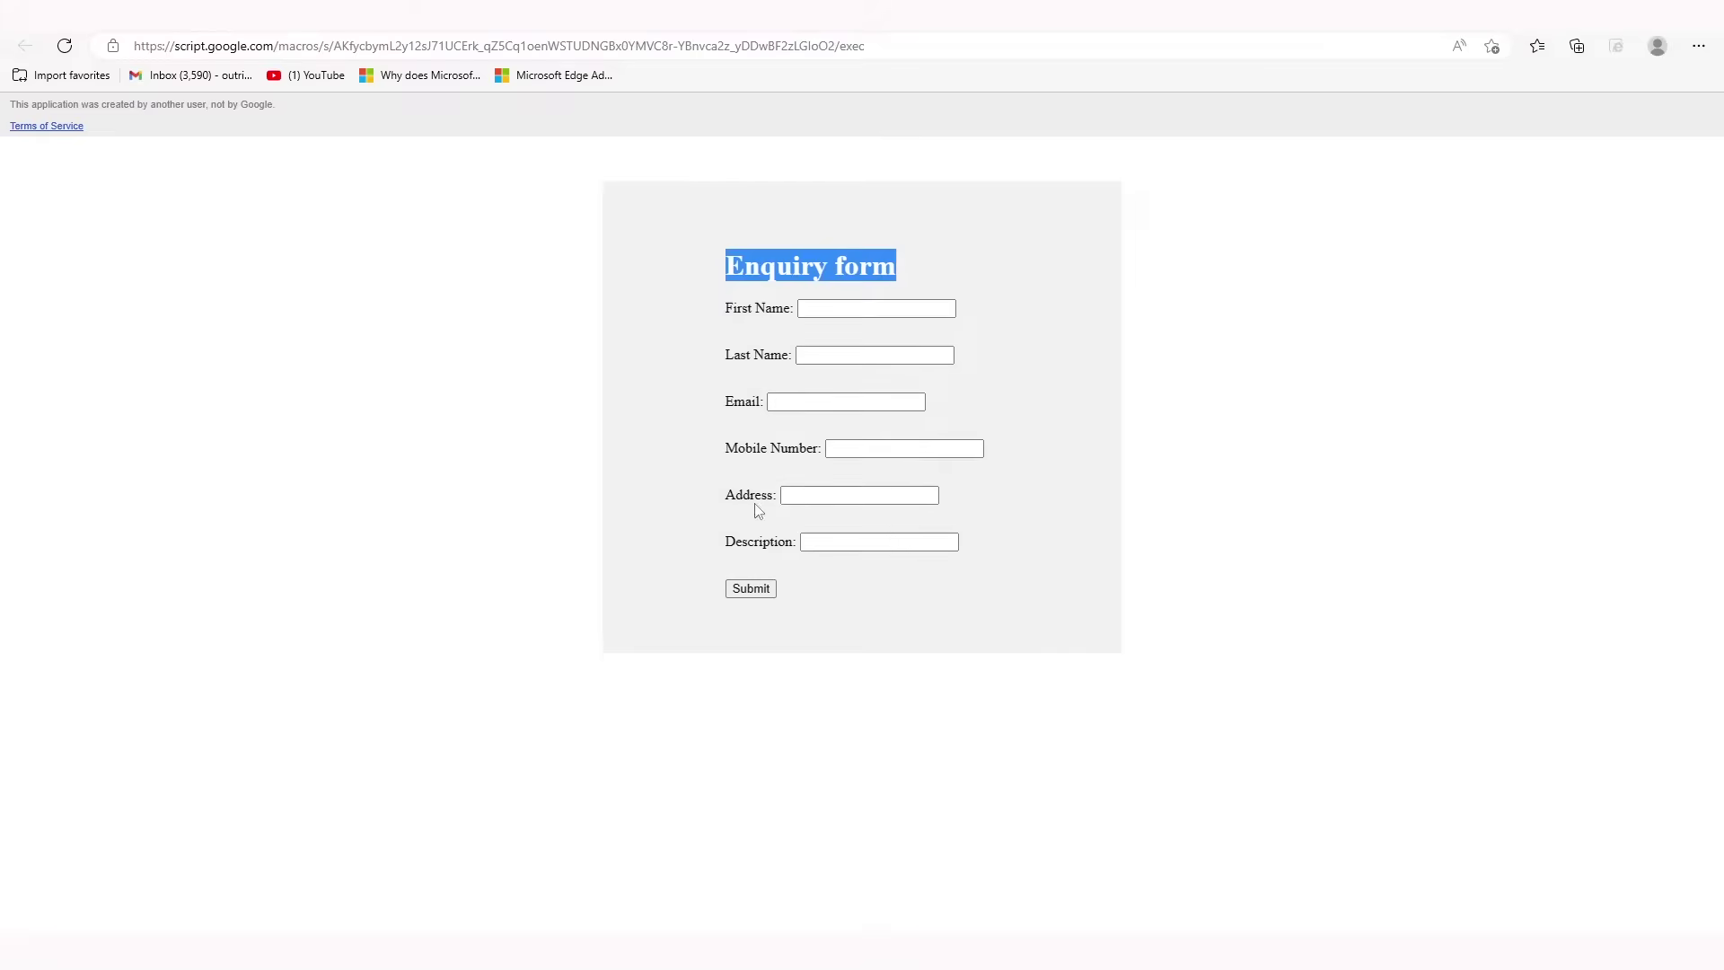
left_click(756, 557)
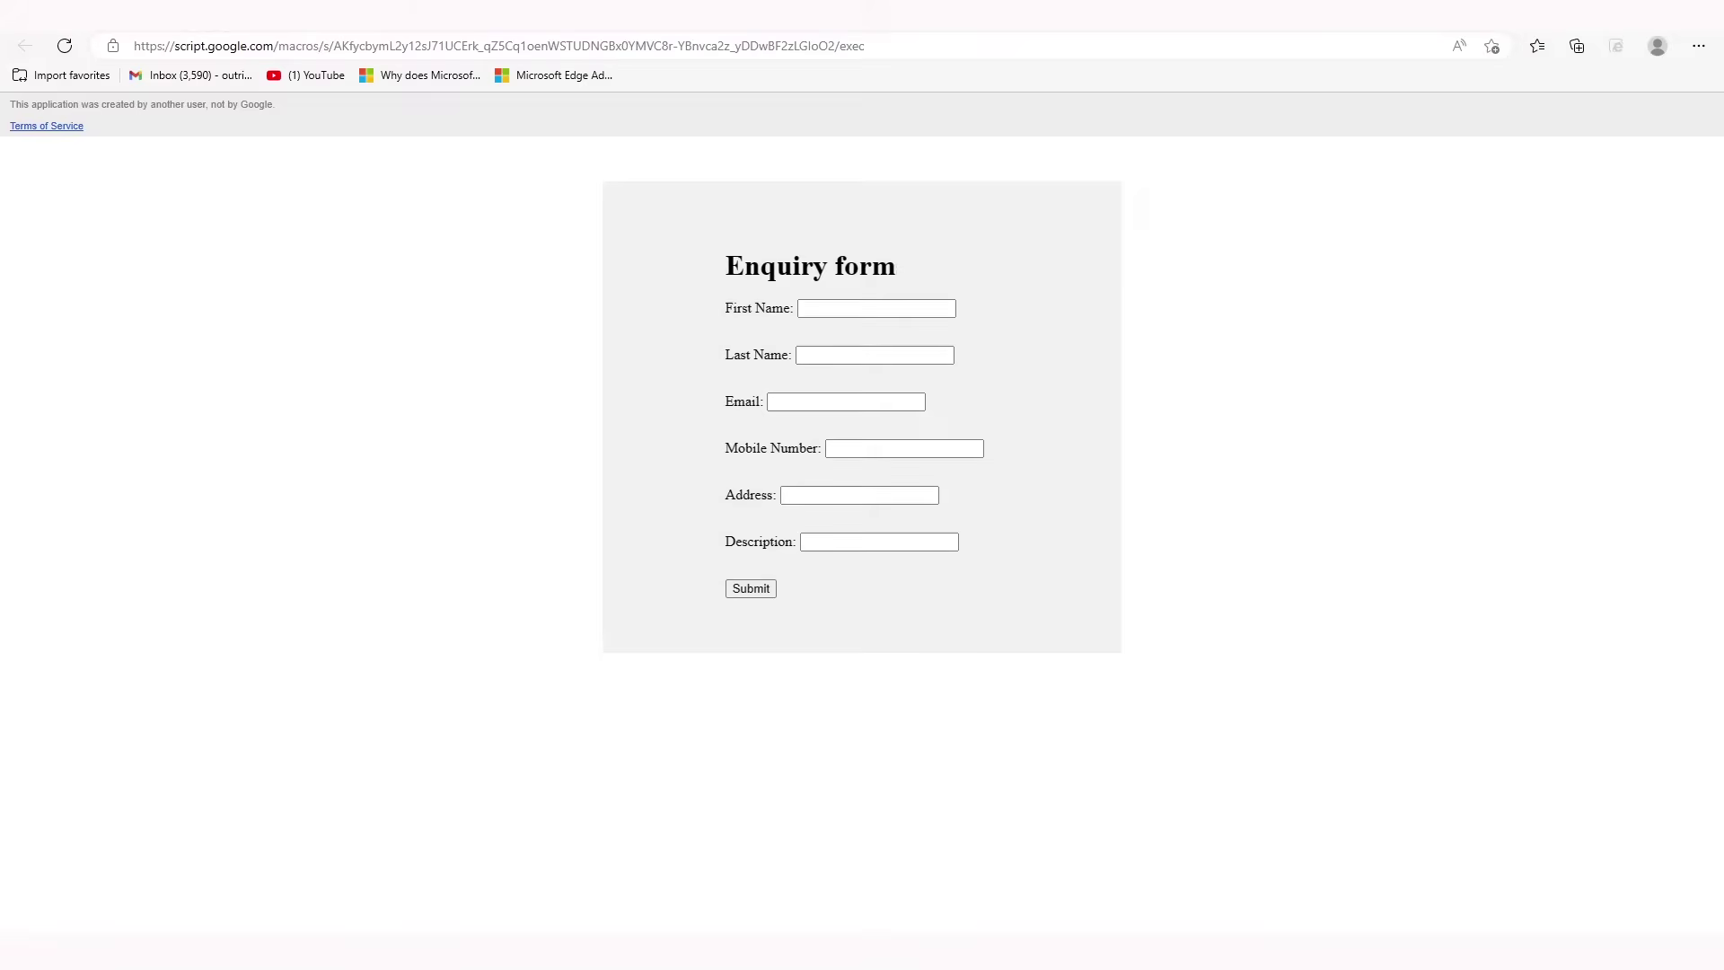
key("ctrl+Tab")
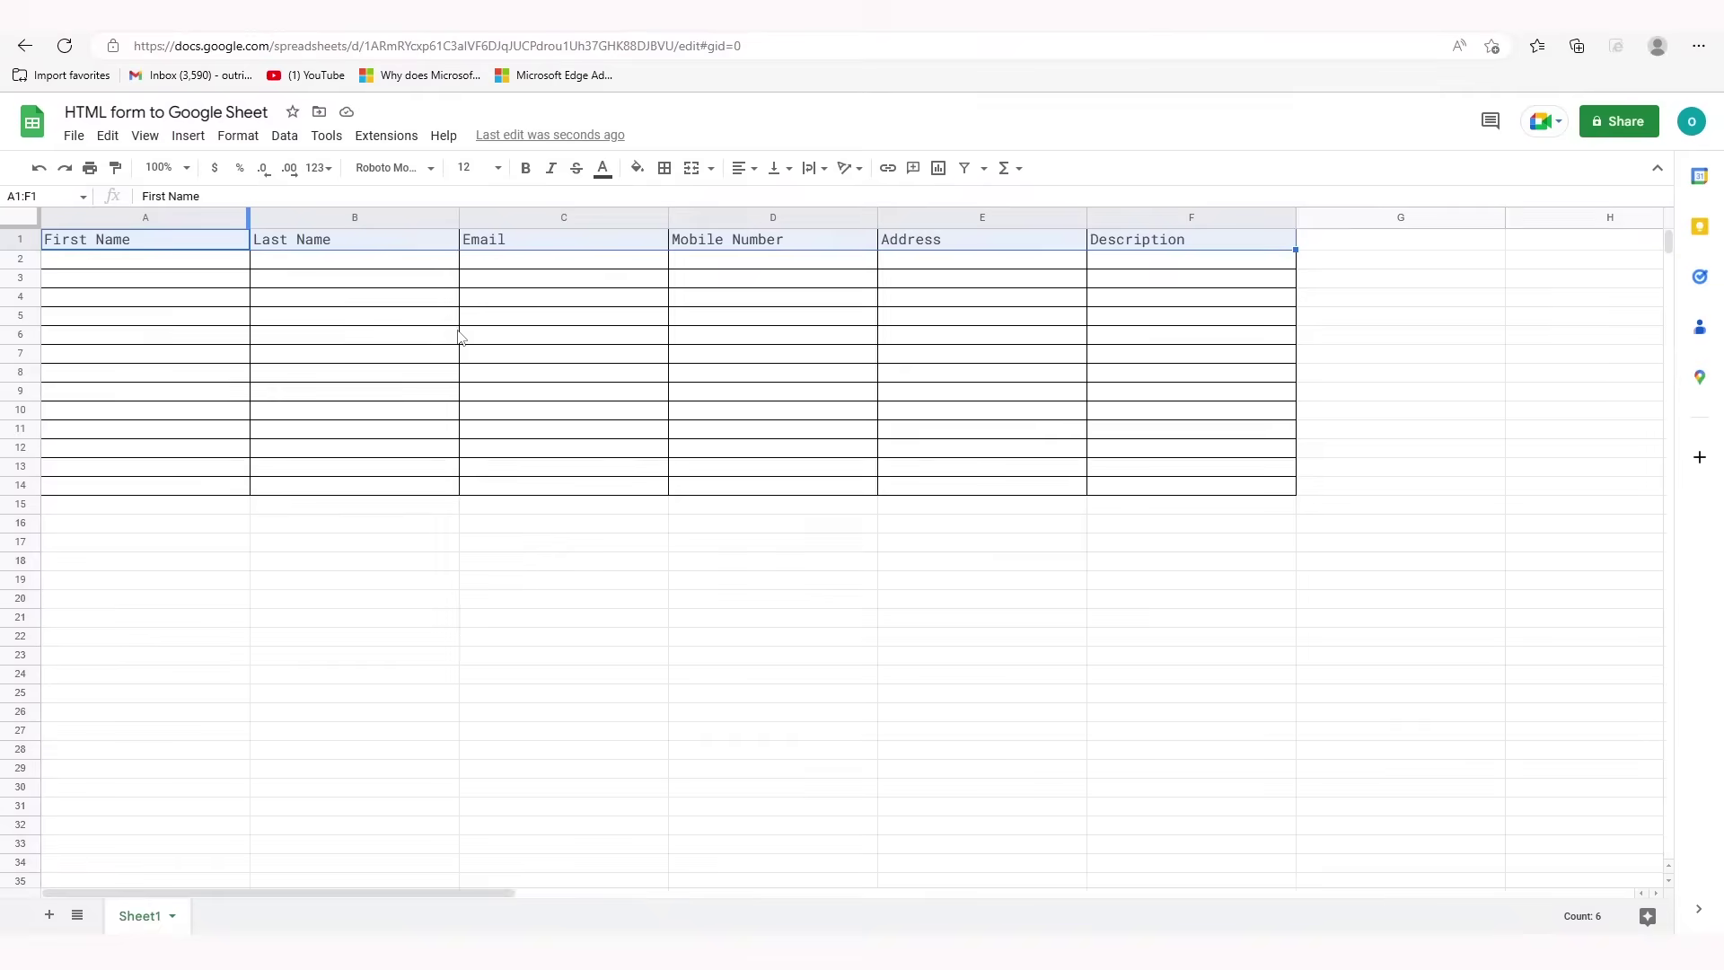
left_click(196, 266)
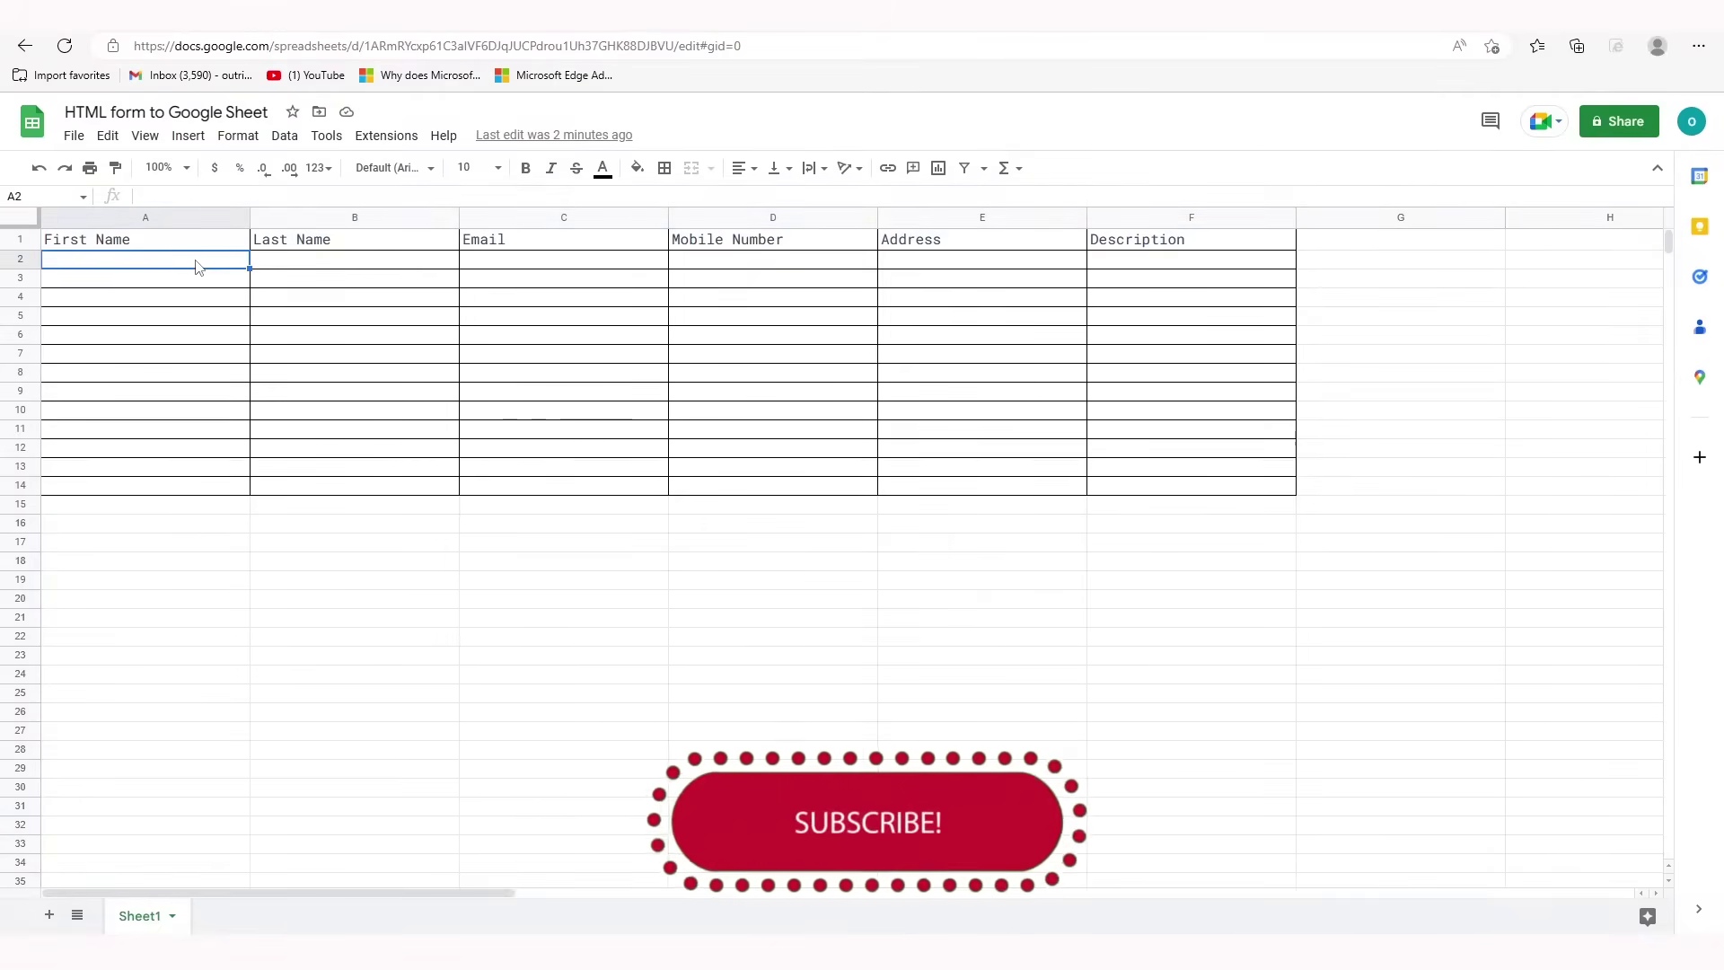
key("ctrl+Tab")
Step: Fill in and submit John Doe's enquiry, then dismiss the success alert
left_click(917, 310)
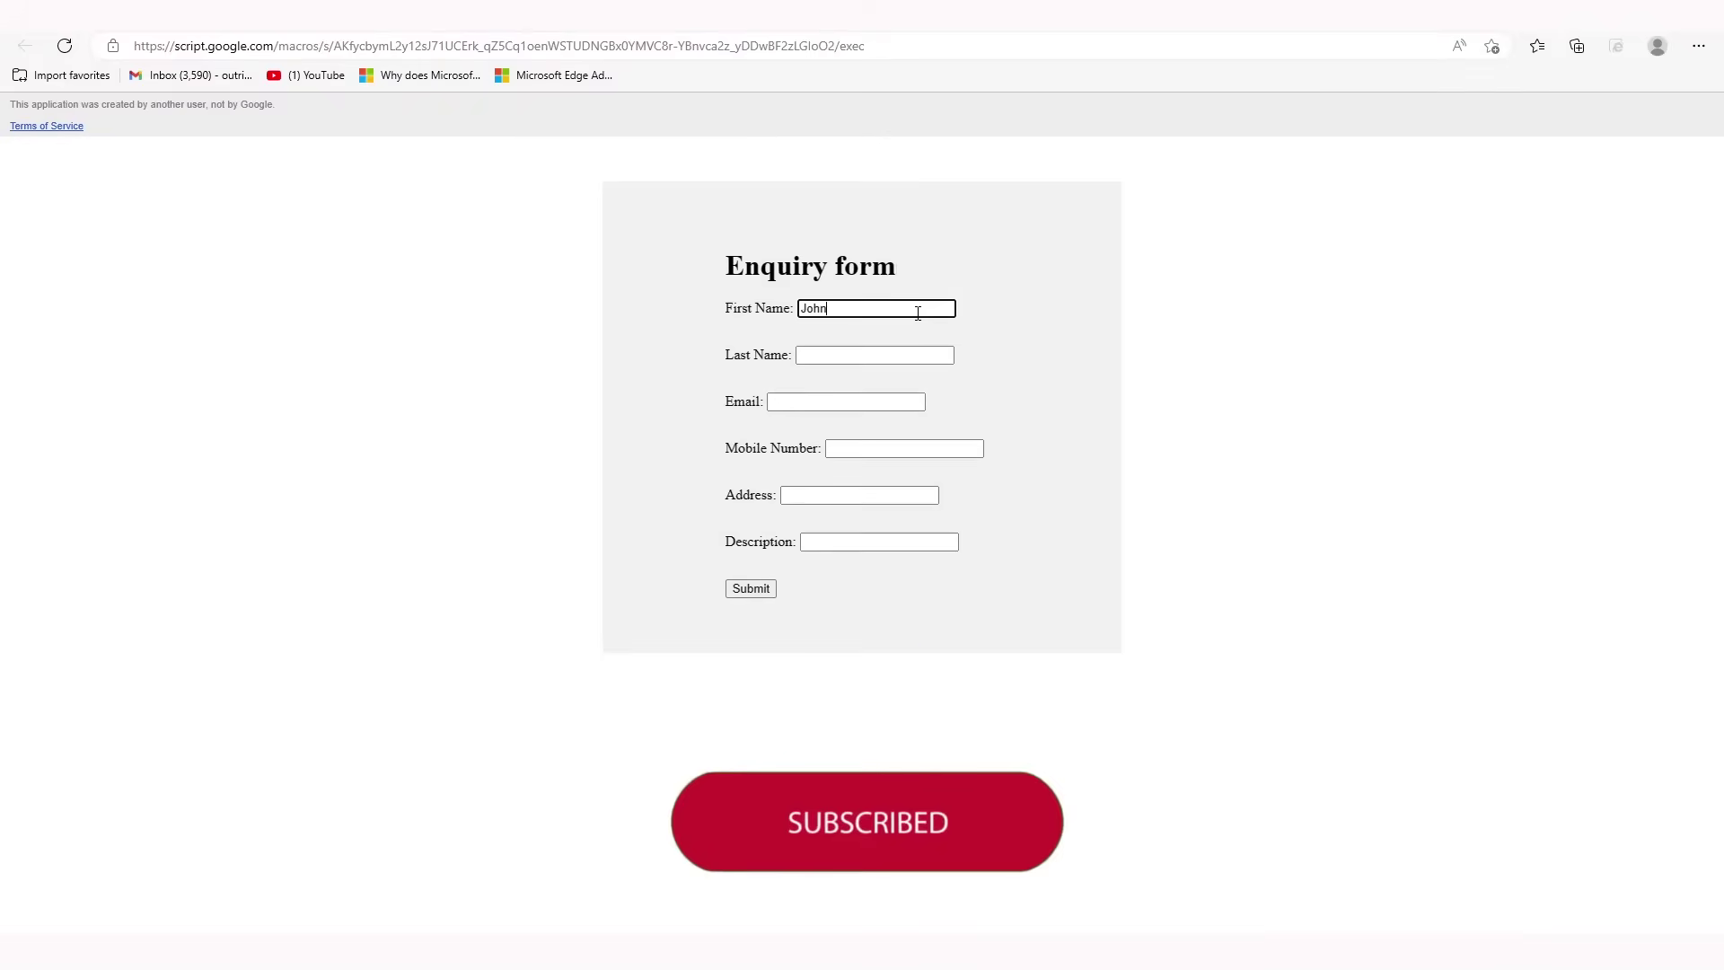
key("Tab")
type("Doe")
key("Tab")
key("Tab")
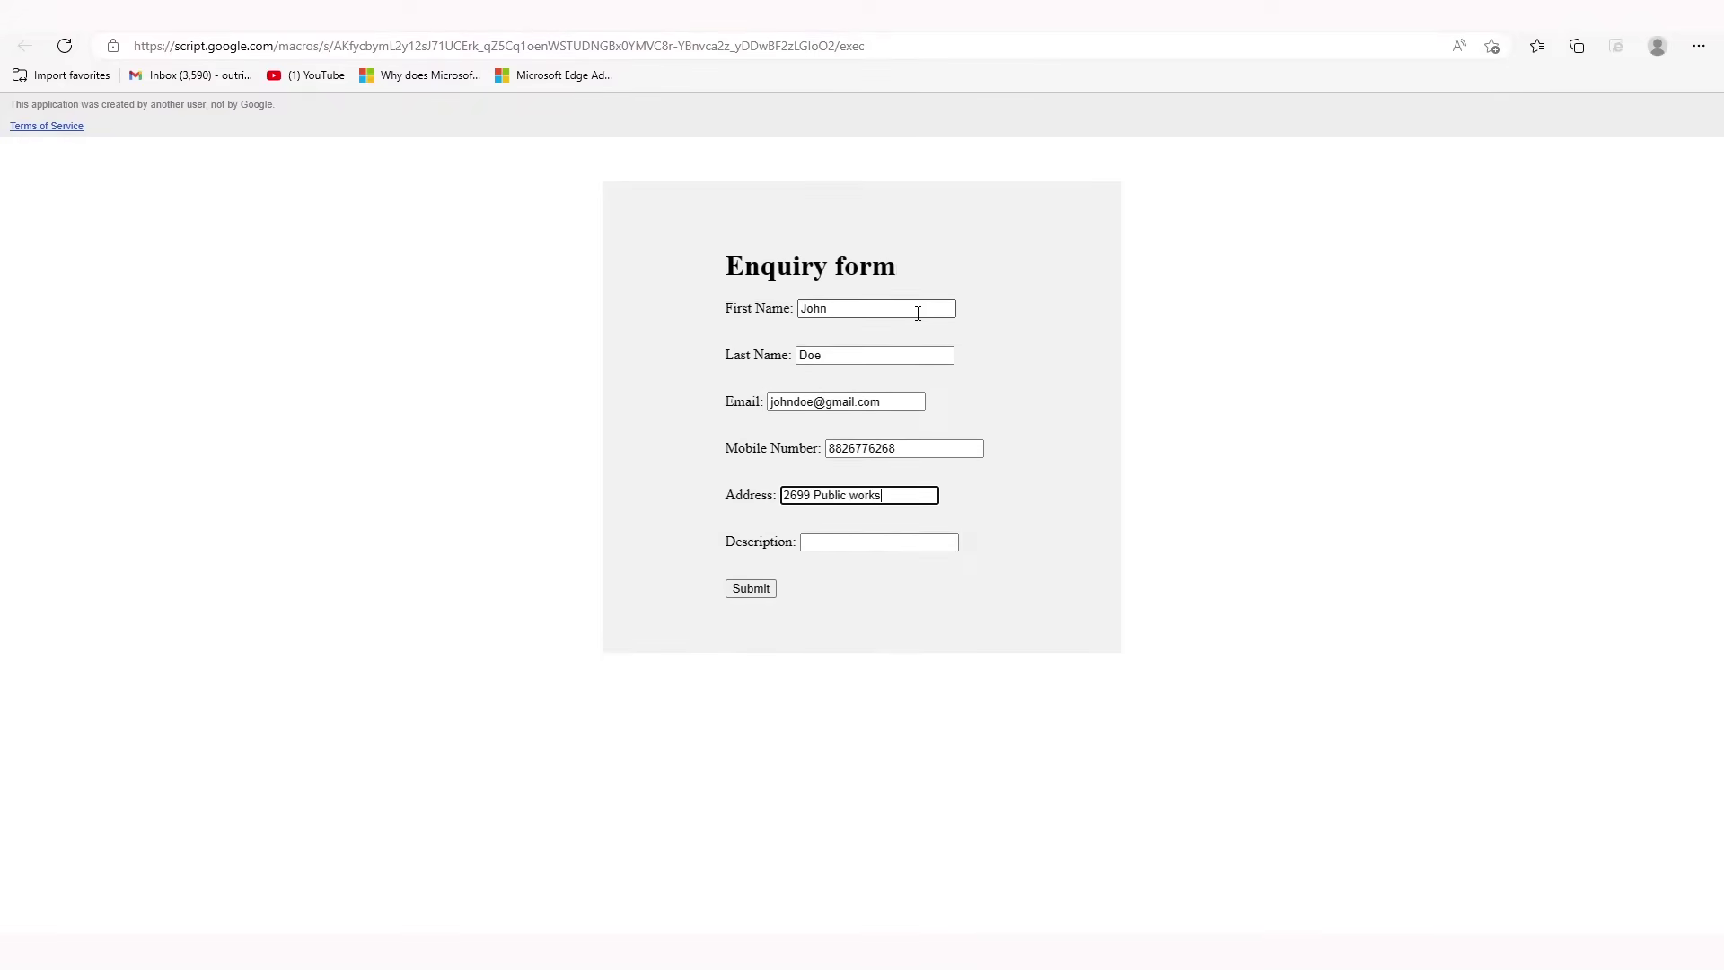
type(" Johnson city, ennessee")
left_click(871, 542)
type("Testing to co")
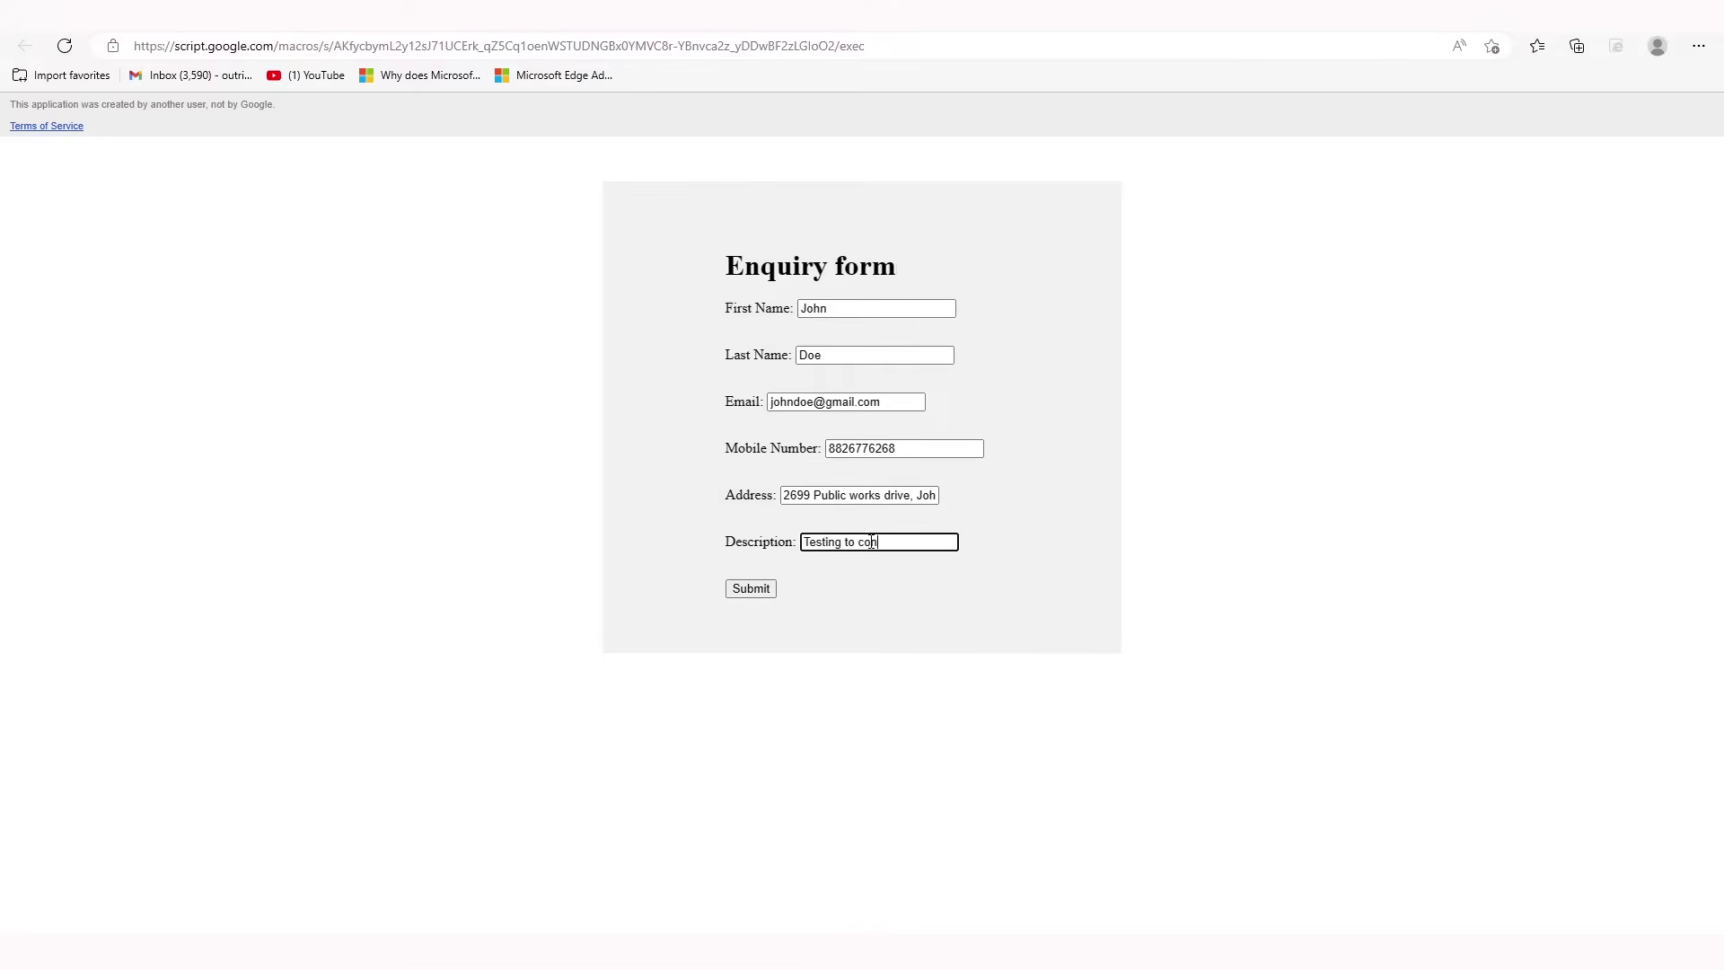
type("rm with google sheet")
left_click(751, 587)
left_click(1019, 144)
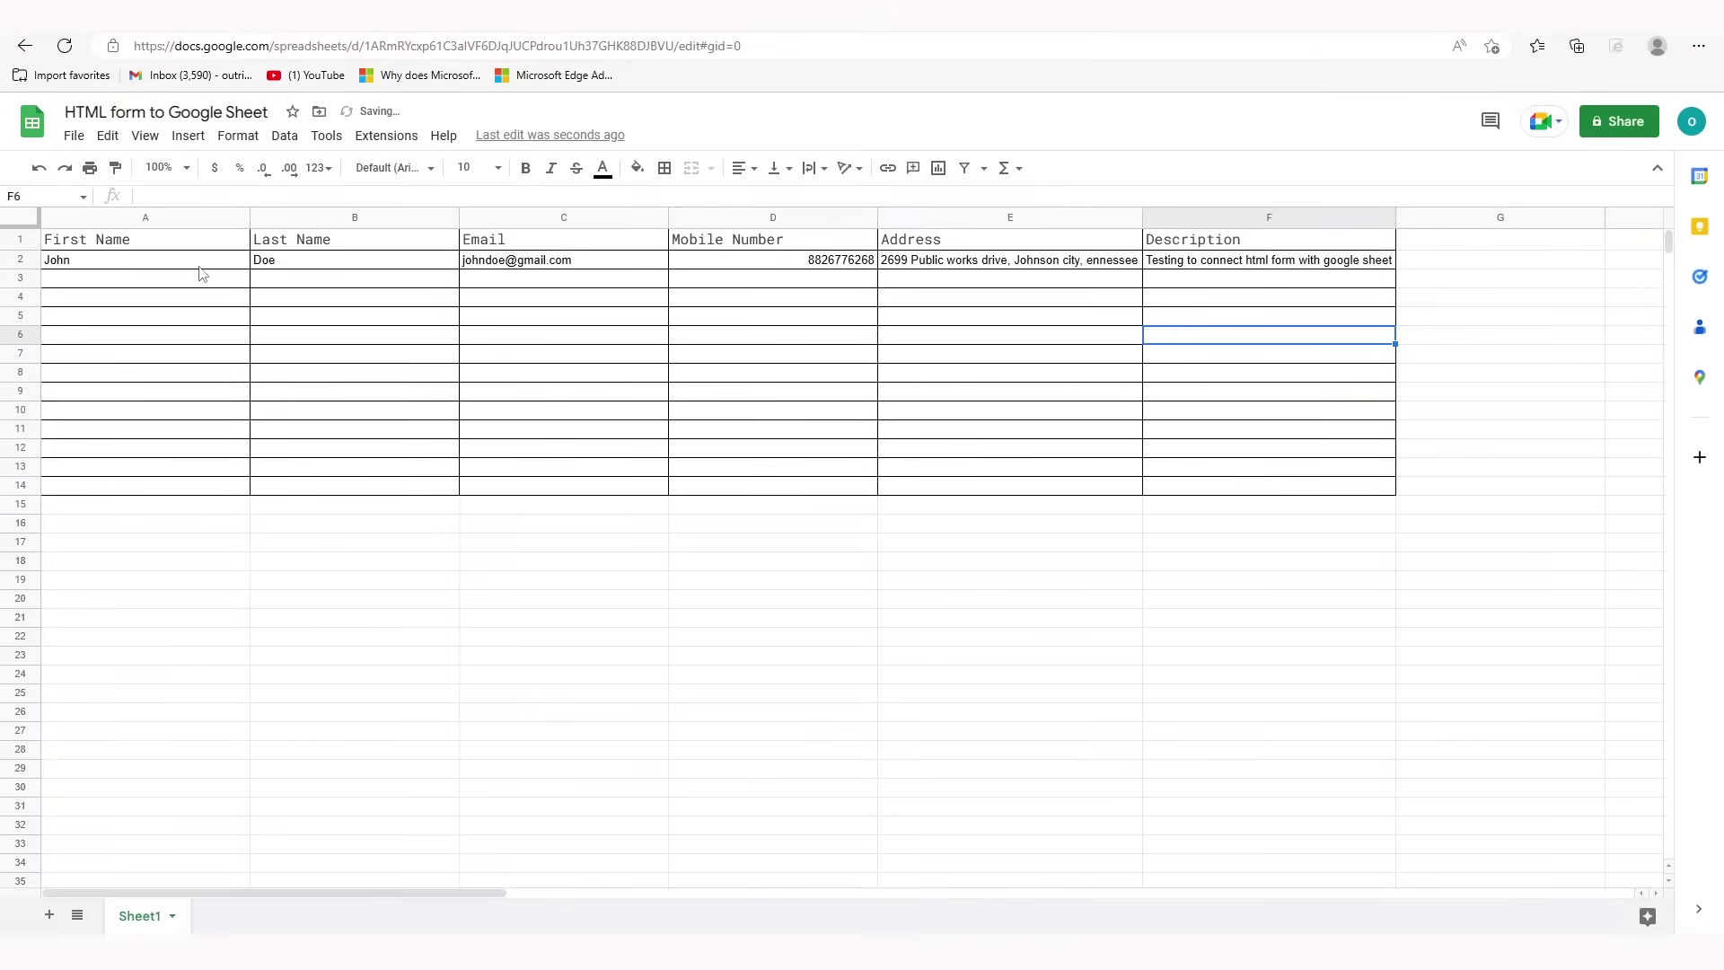
left_click(201, 270)
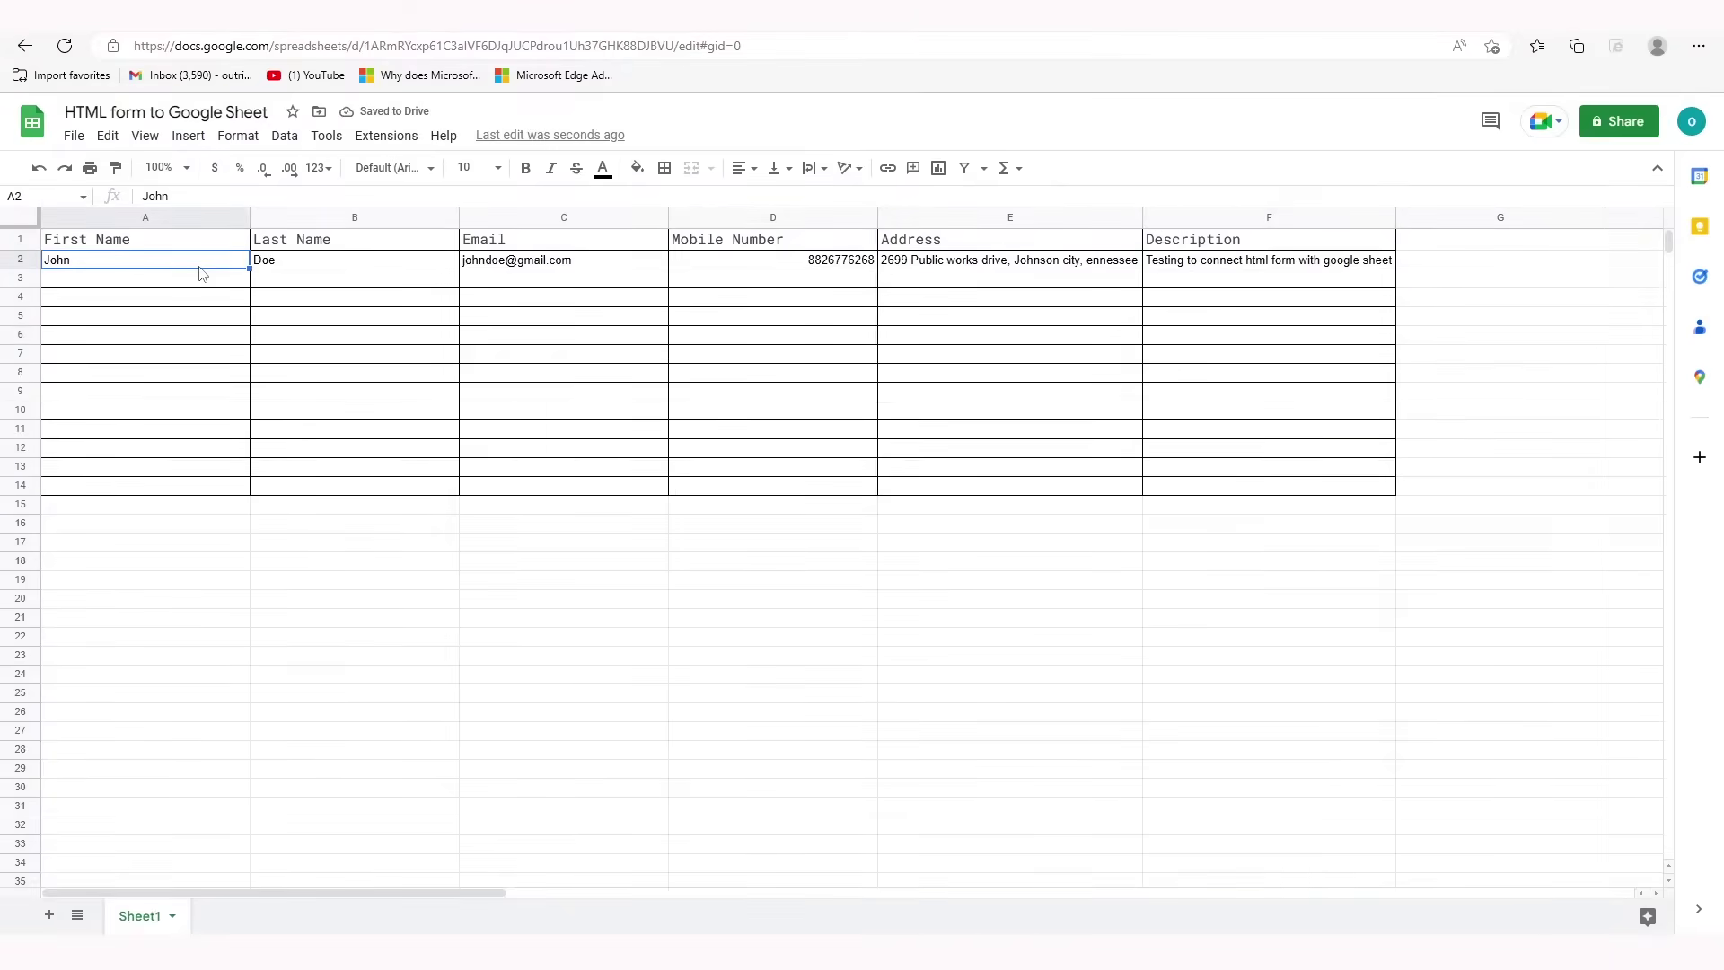
key("ctrl+shift+Right")
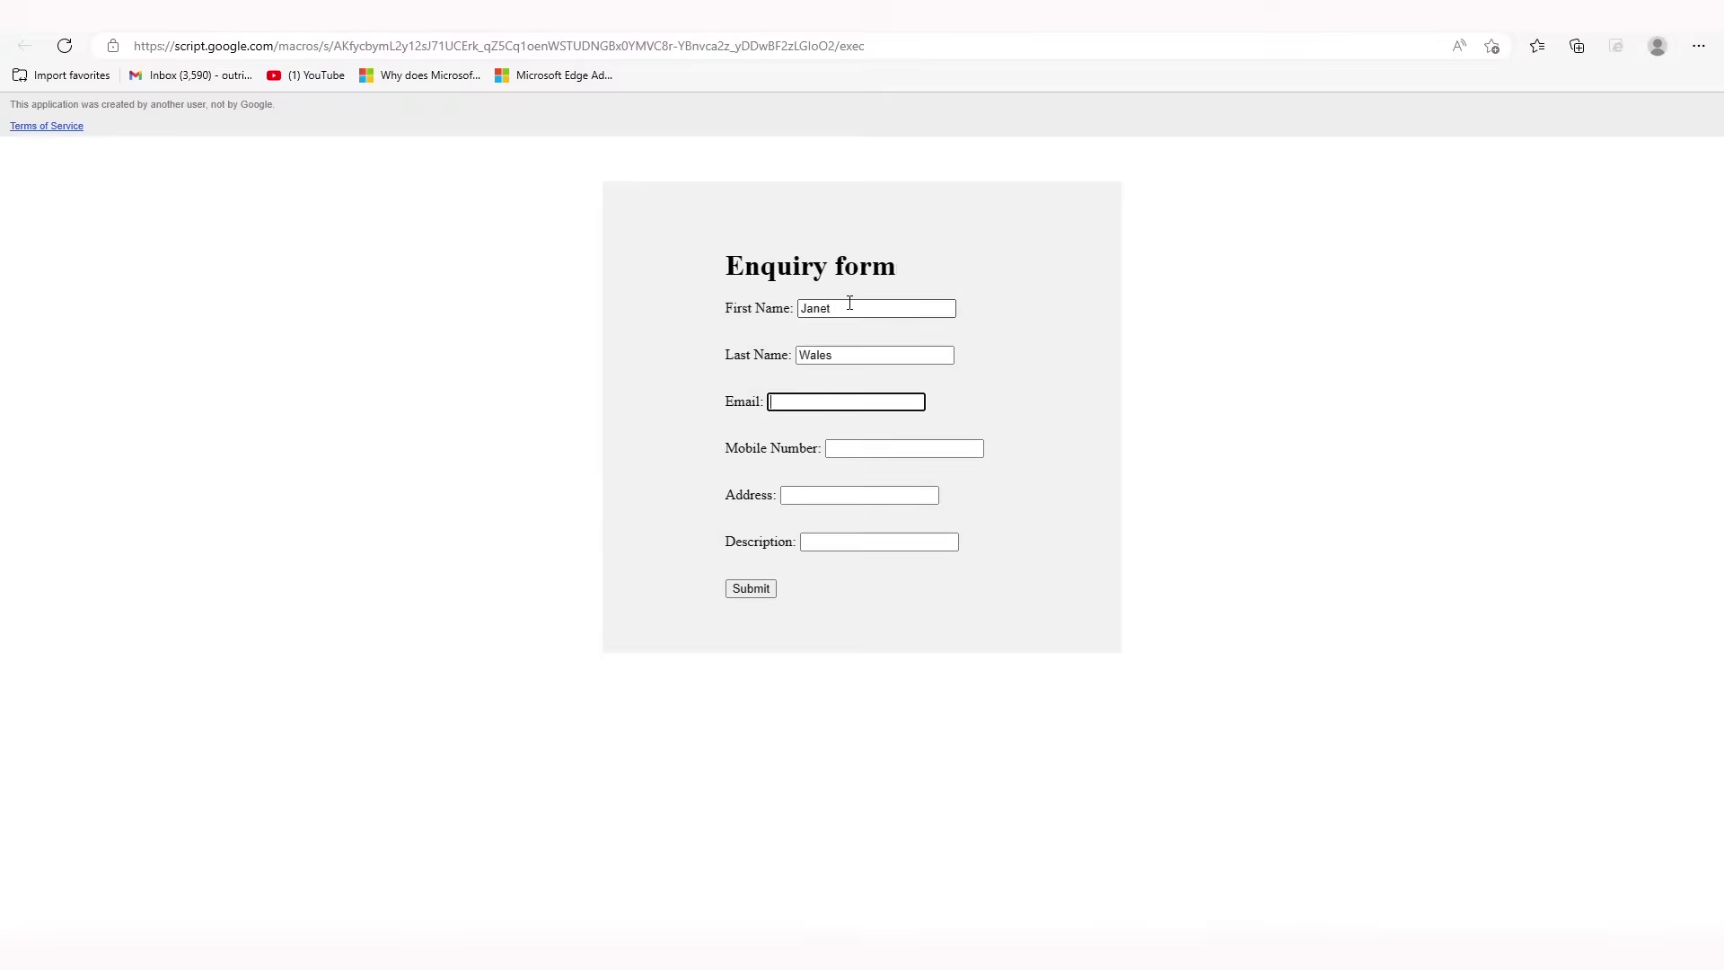
type(".com")
key("Tab")
key("Tab")
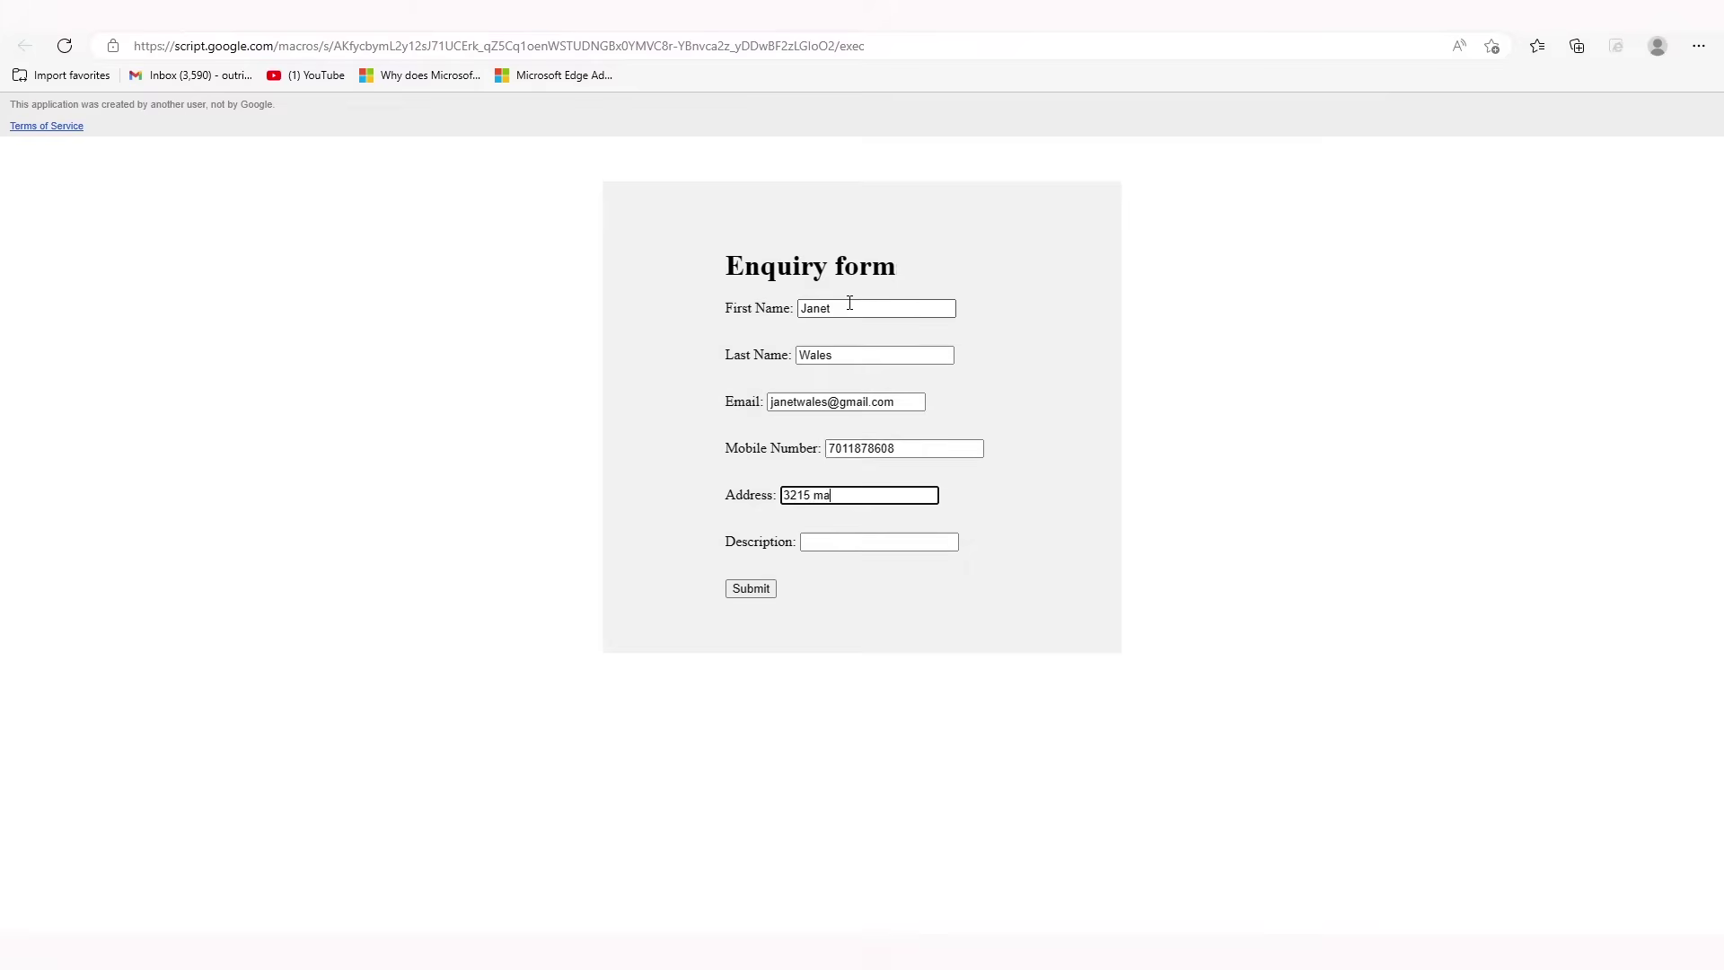
type("ington")
key("Tab")
type("Testing ")
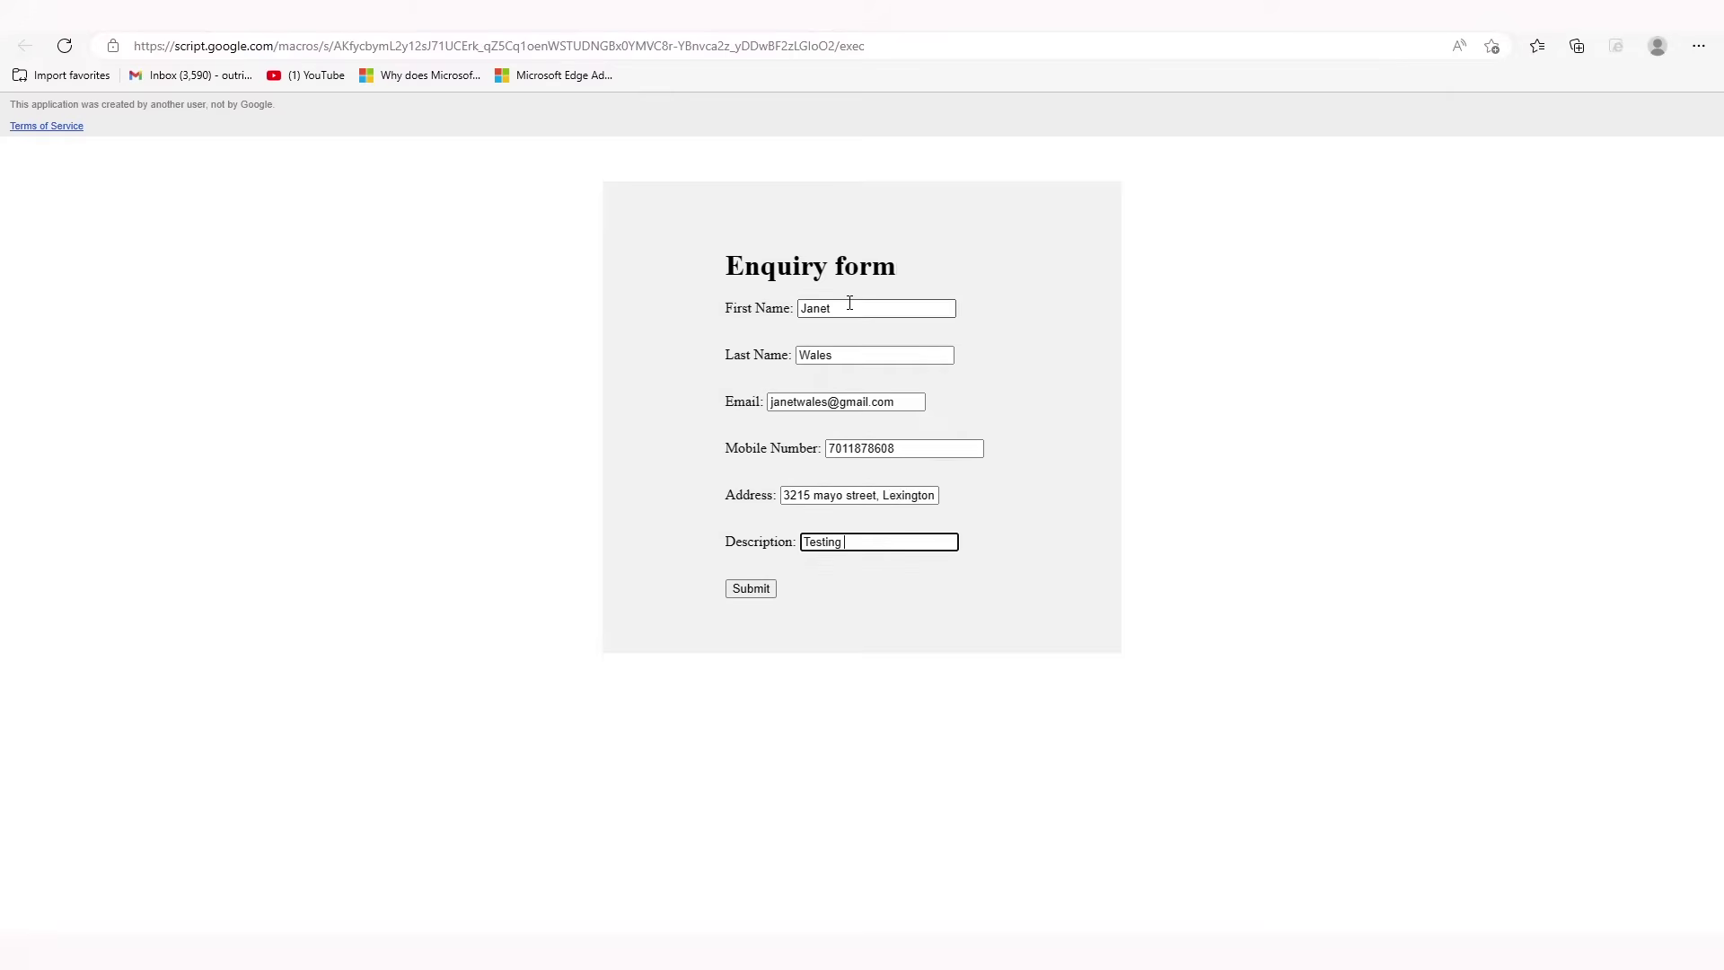
type("Form with google sheet")
key("Return")
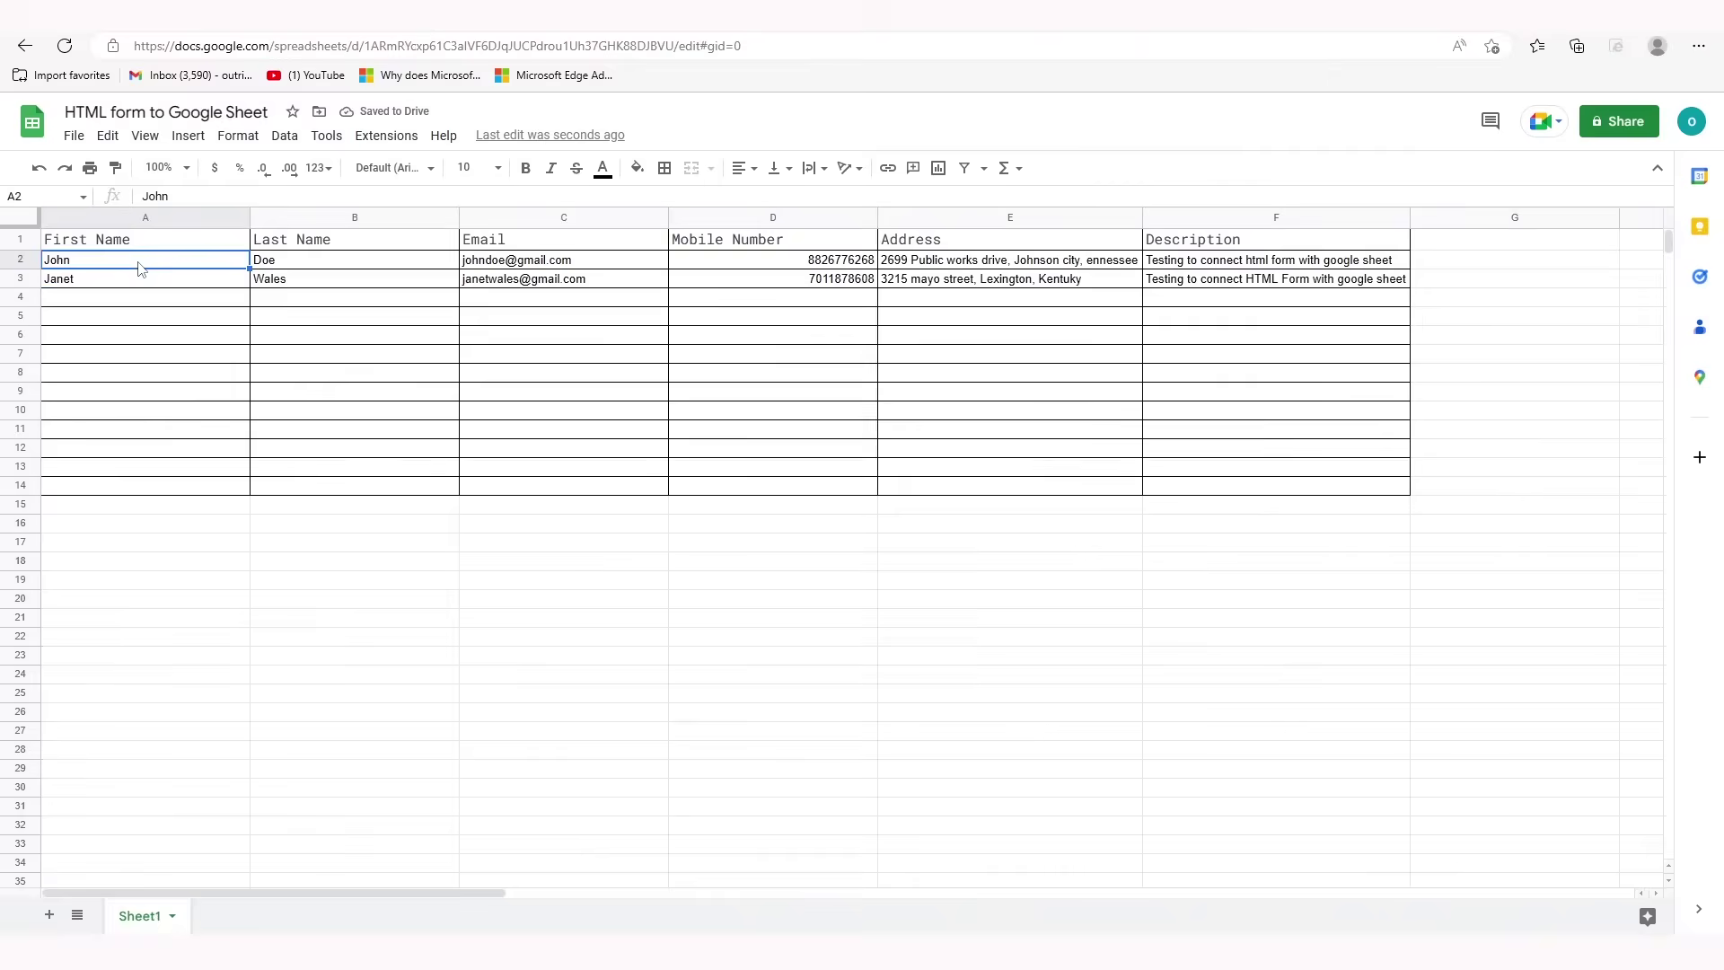
key("shift+Right")
key("shift+Right")
key("shift+Right")
key("shift+Right")
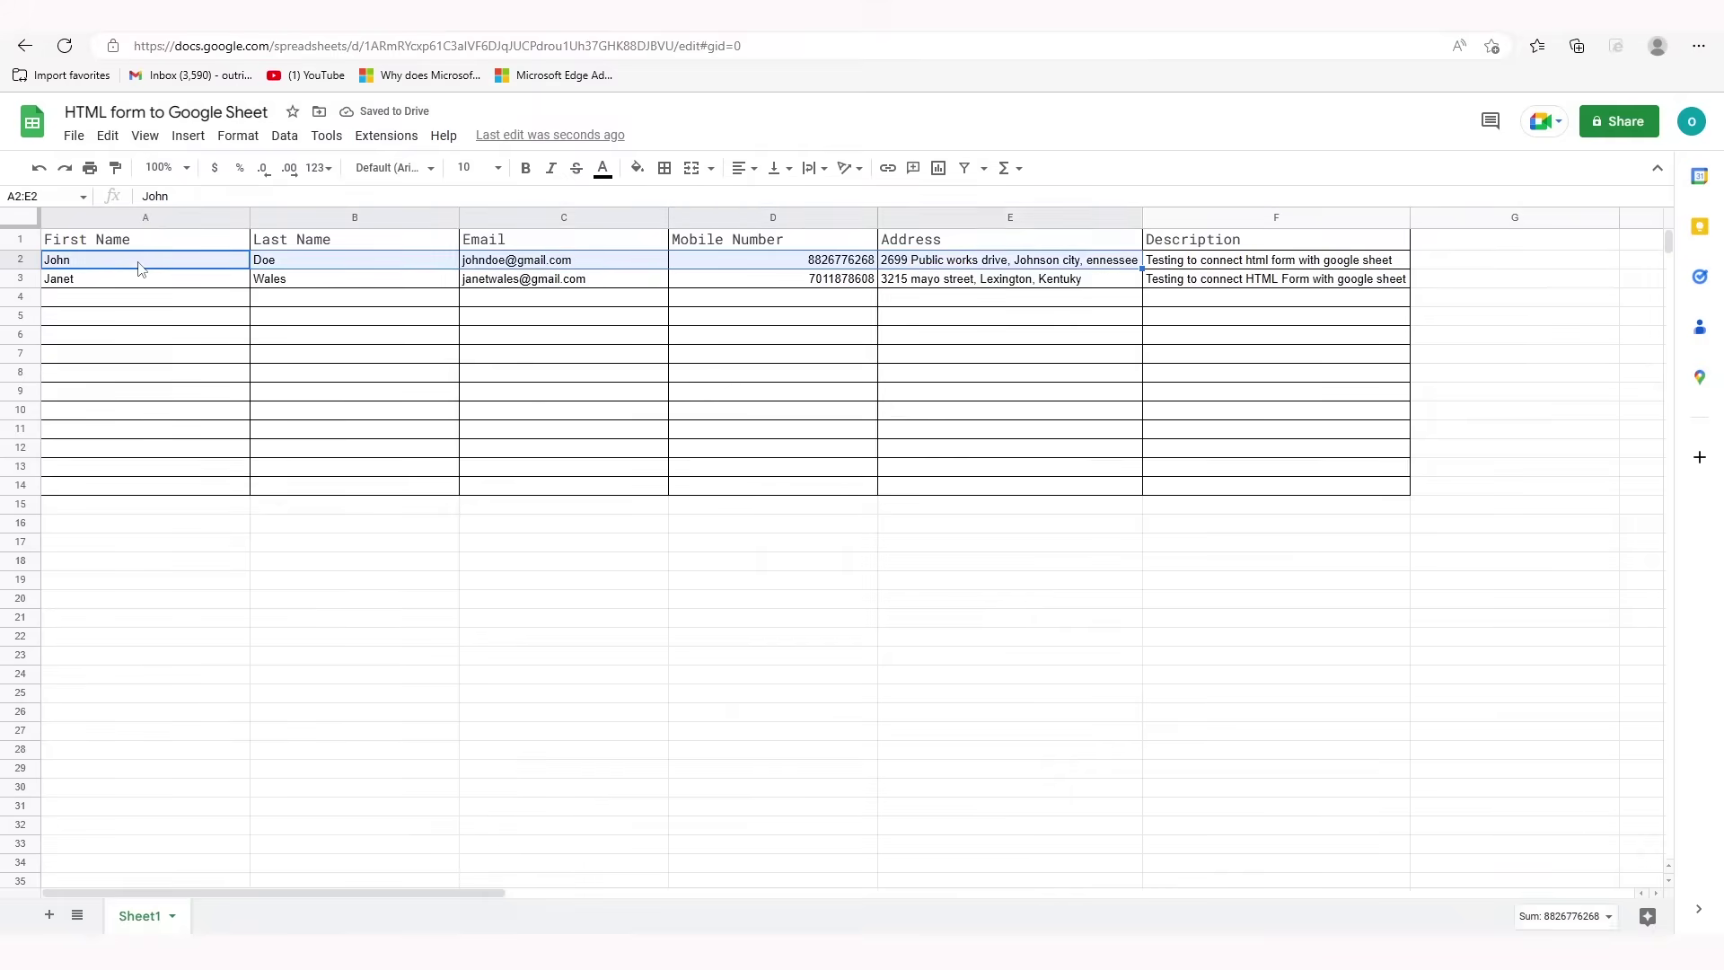
key("shift+Right")
key("shift+Down")
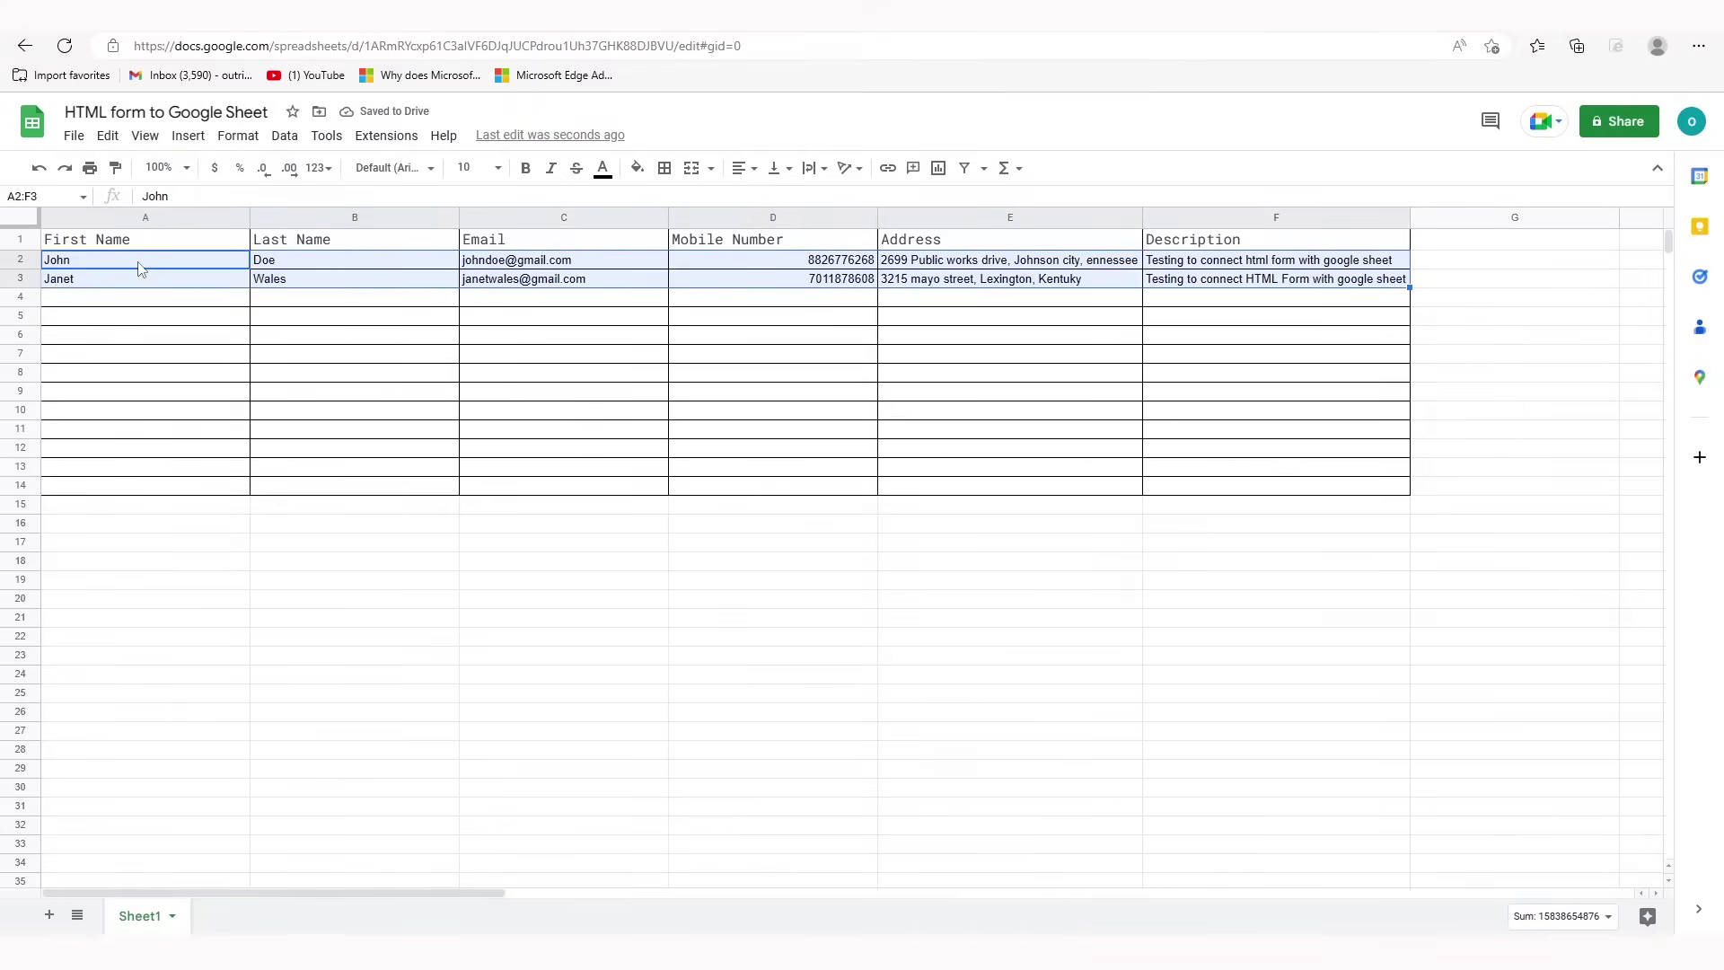
left_click(657, 343)
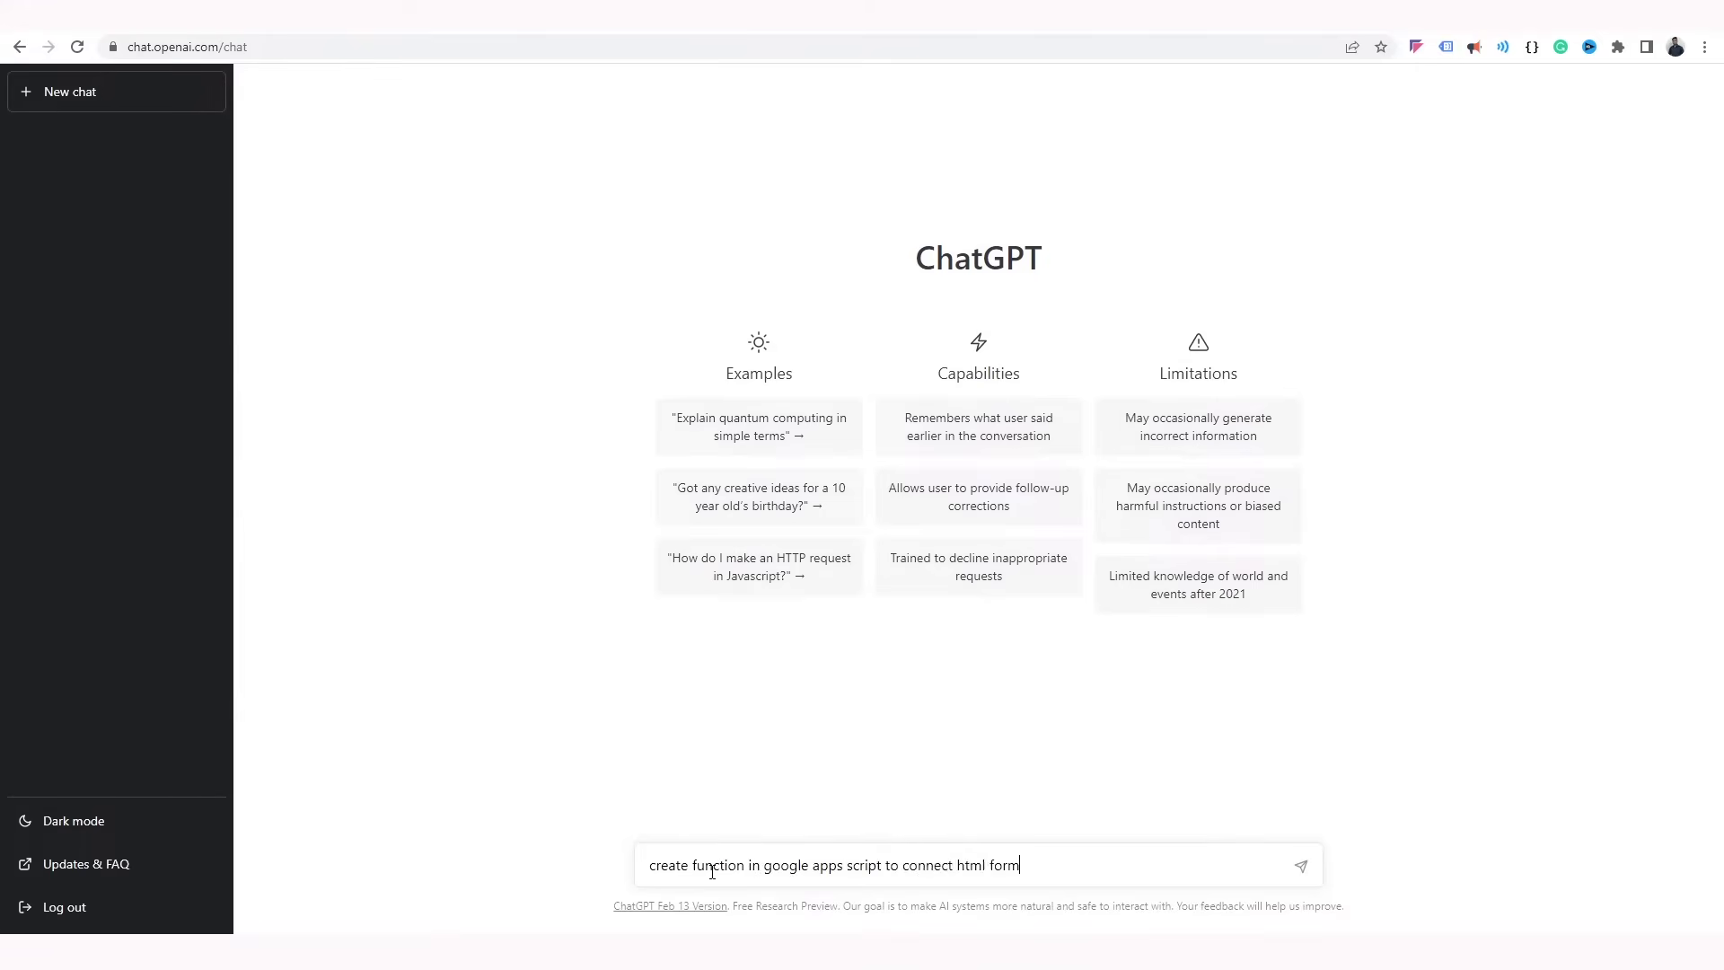
type("code")
Step: Send ChatGPT the form-to-sheet code request and title the new spreadsheet 'HTML form to Google Sheet'
key("Return")
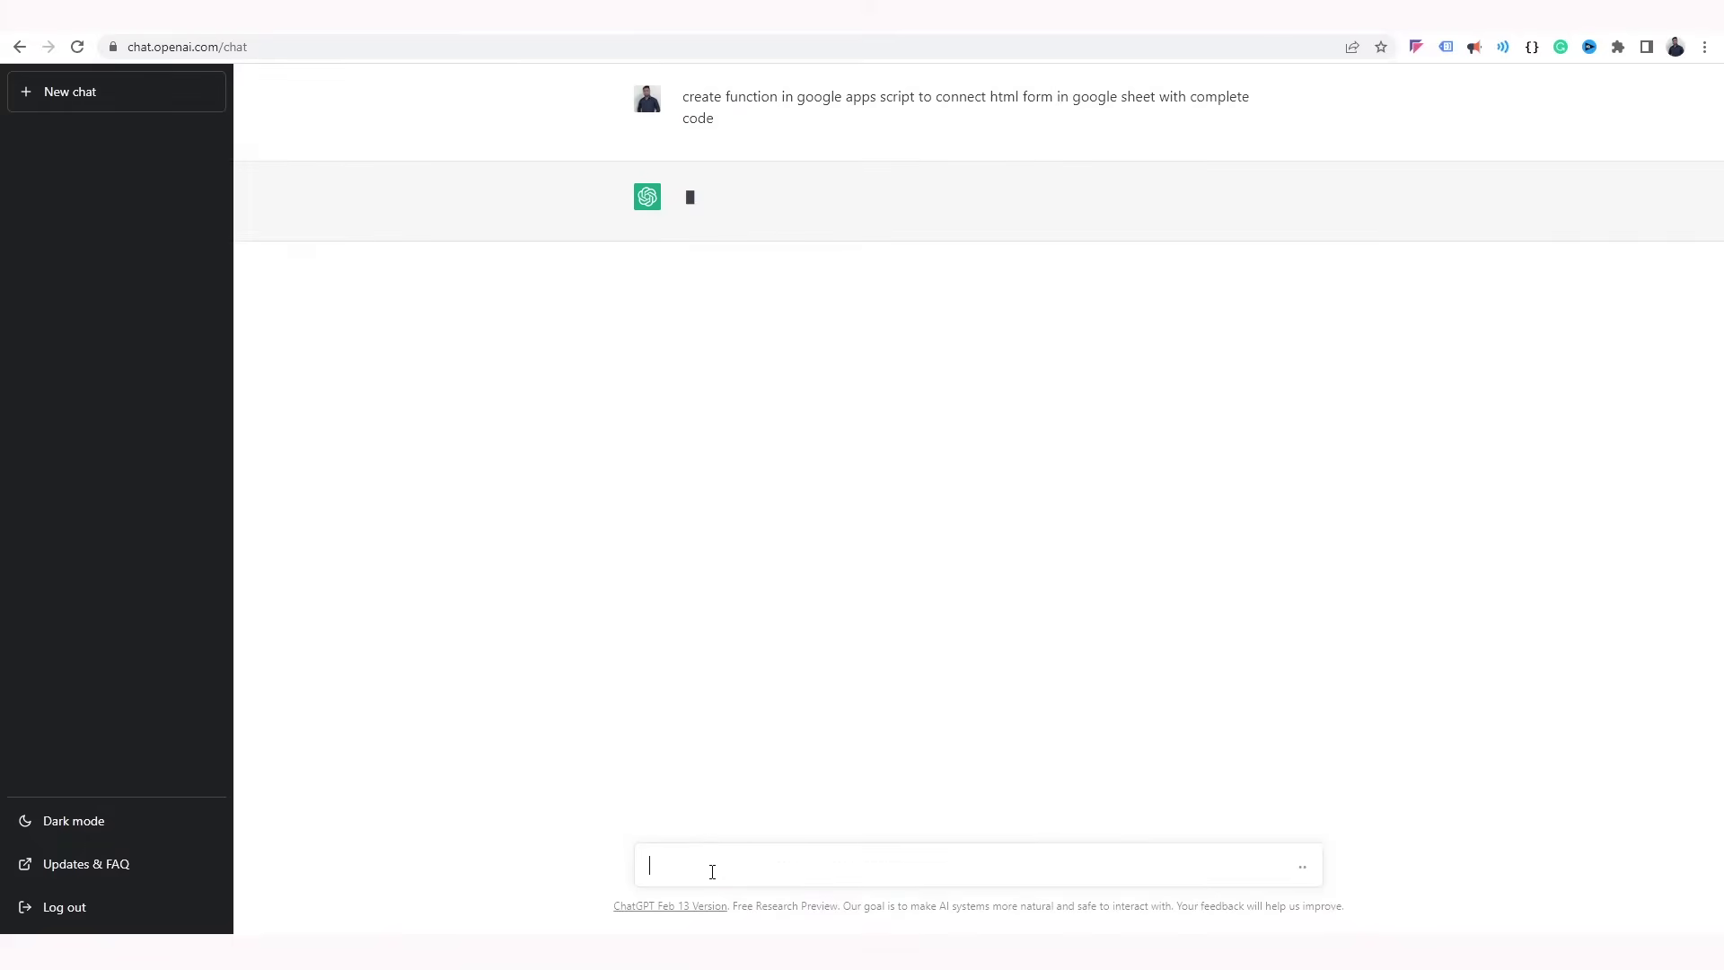
triple_click(906, 223)
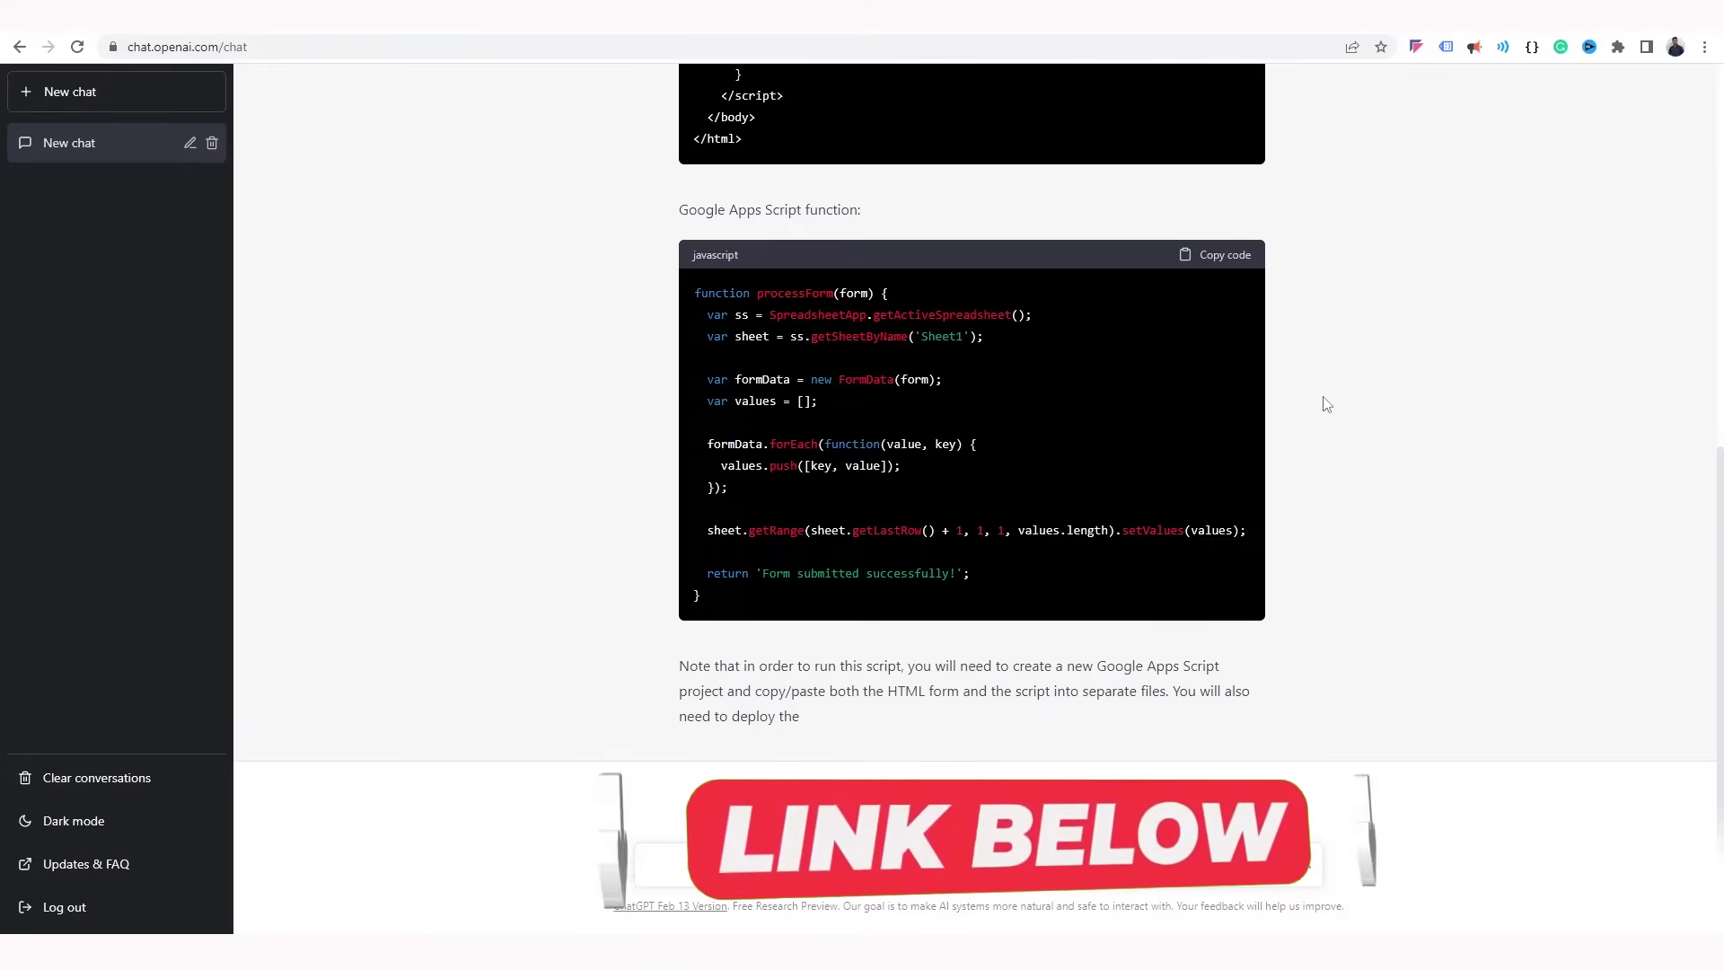
scroll(1327, 404, "up", 1)
scroll(1328, 404, "up", 5)
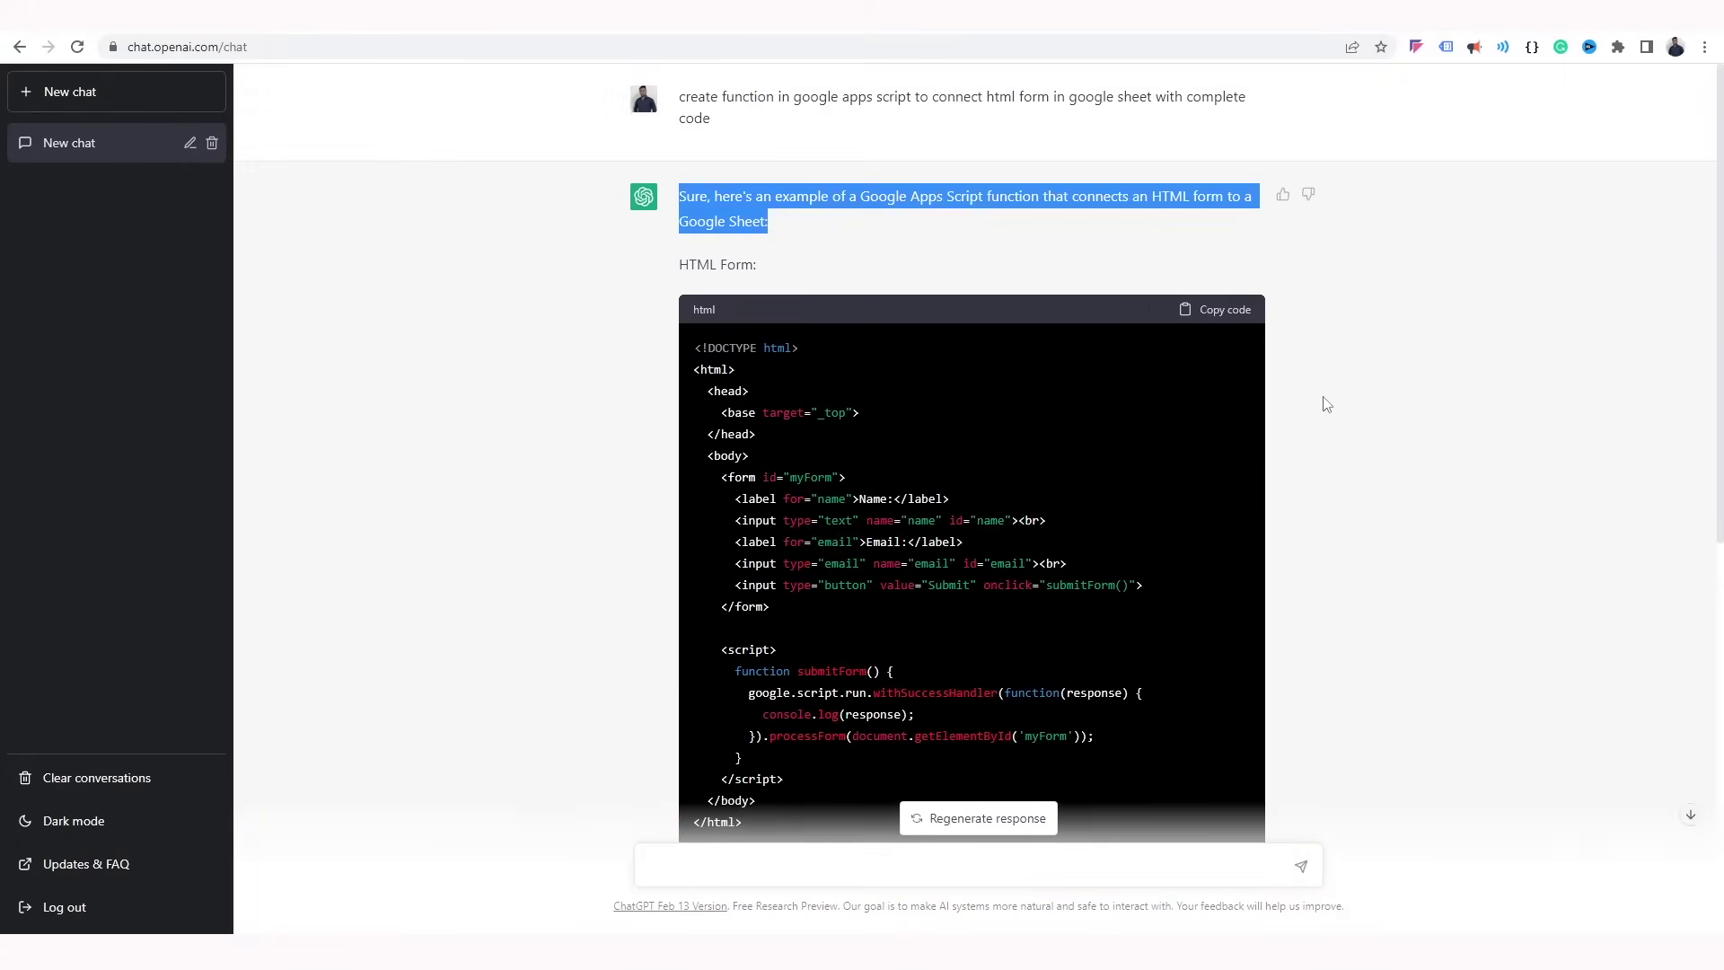
scroll(1327, 405, "down", 5)
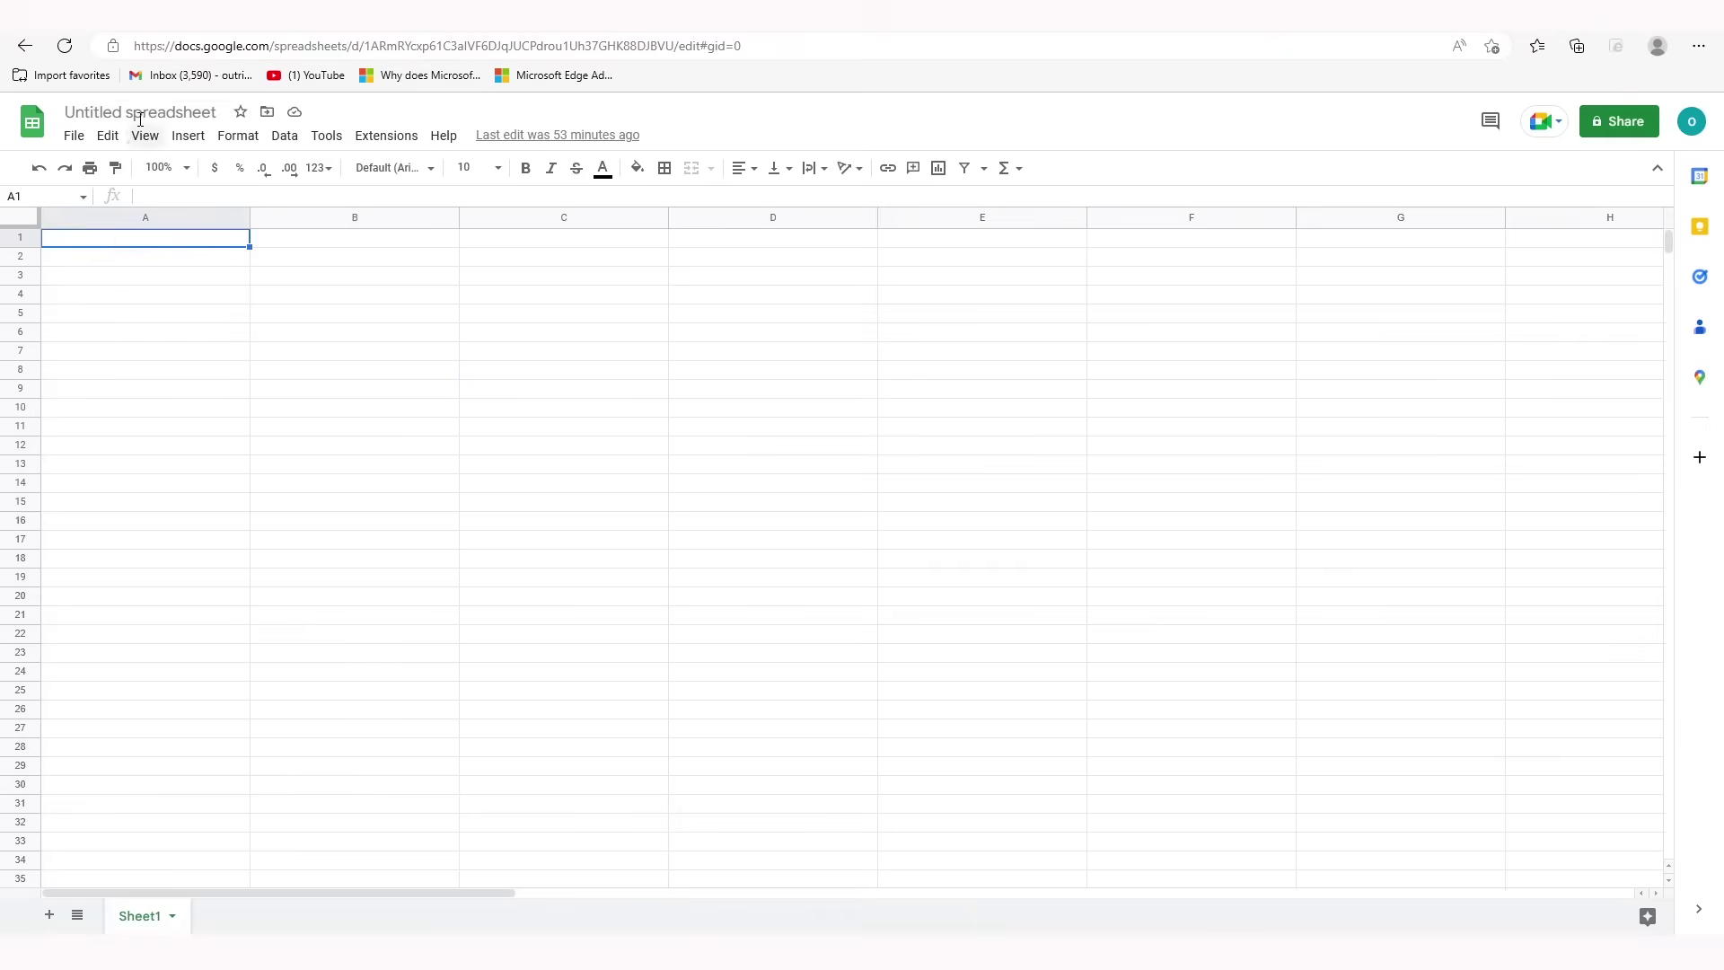
left_click(139, 112)
type("HTML form to Google")
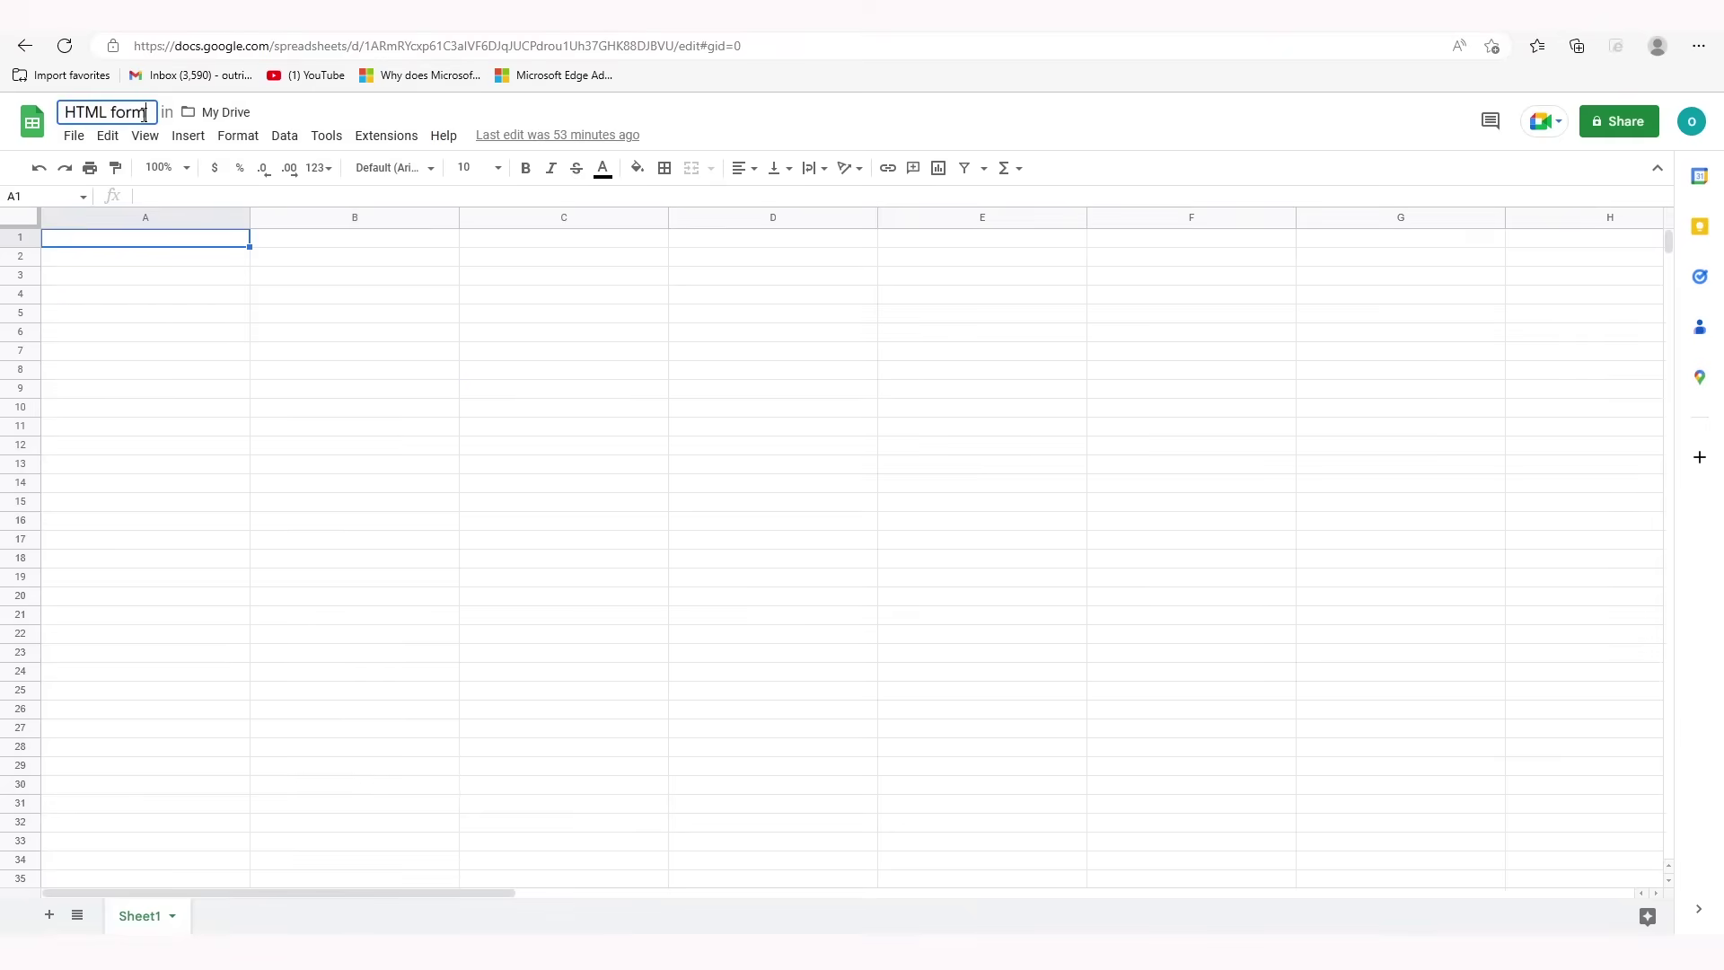
type(" Sheet")
key("Return")
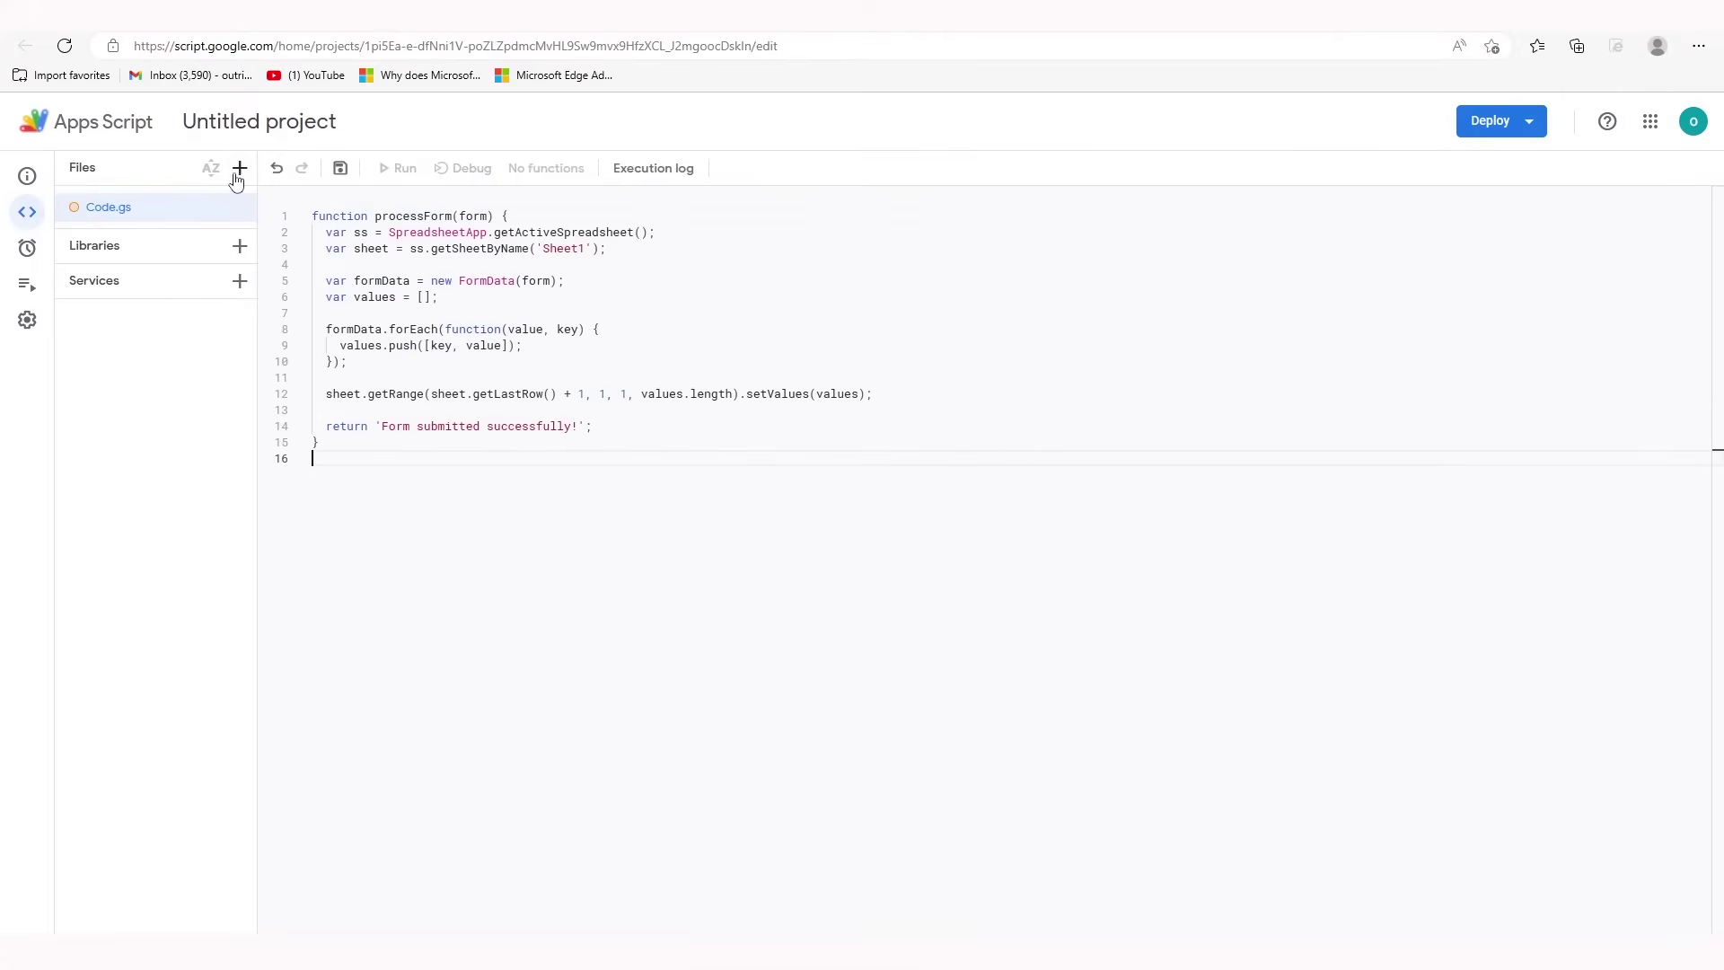
Step: Add a new HTML file named index to the project
left_click(240, 168)
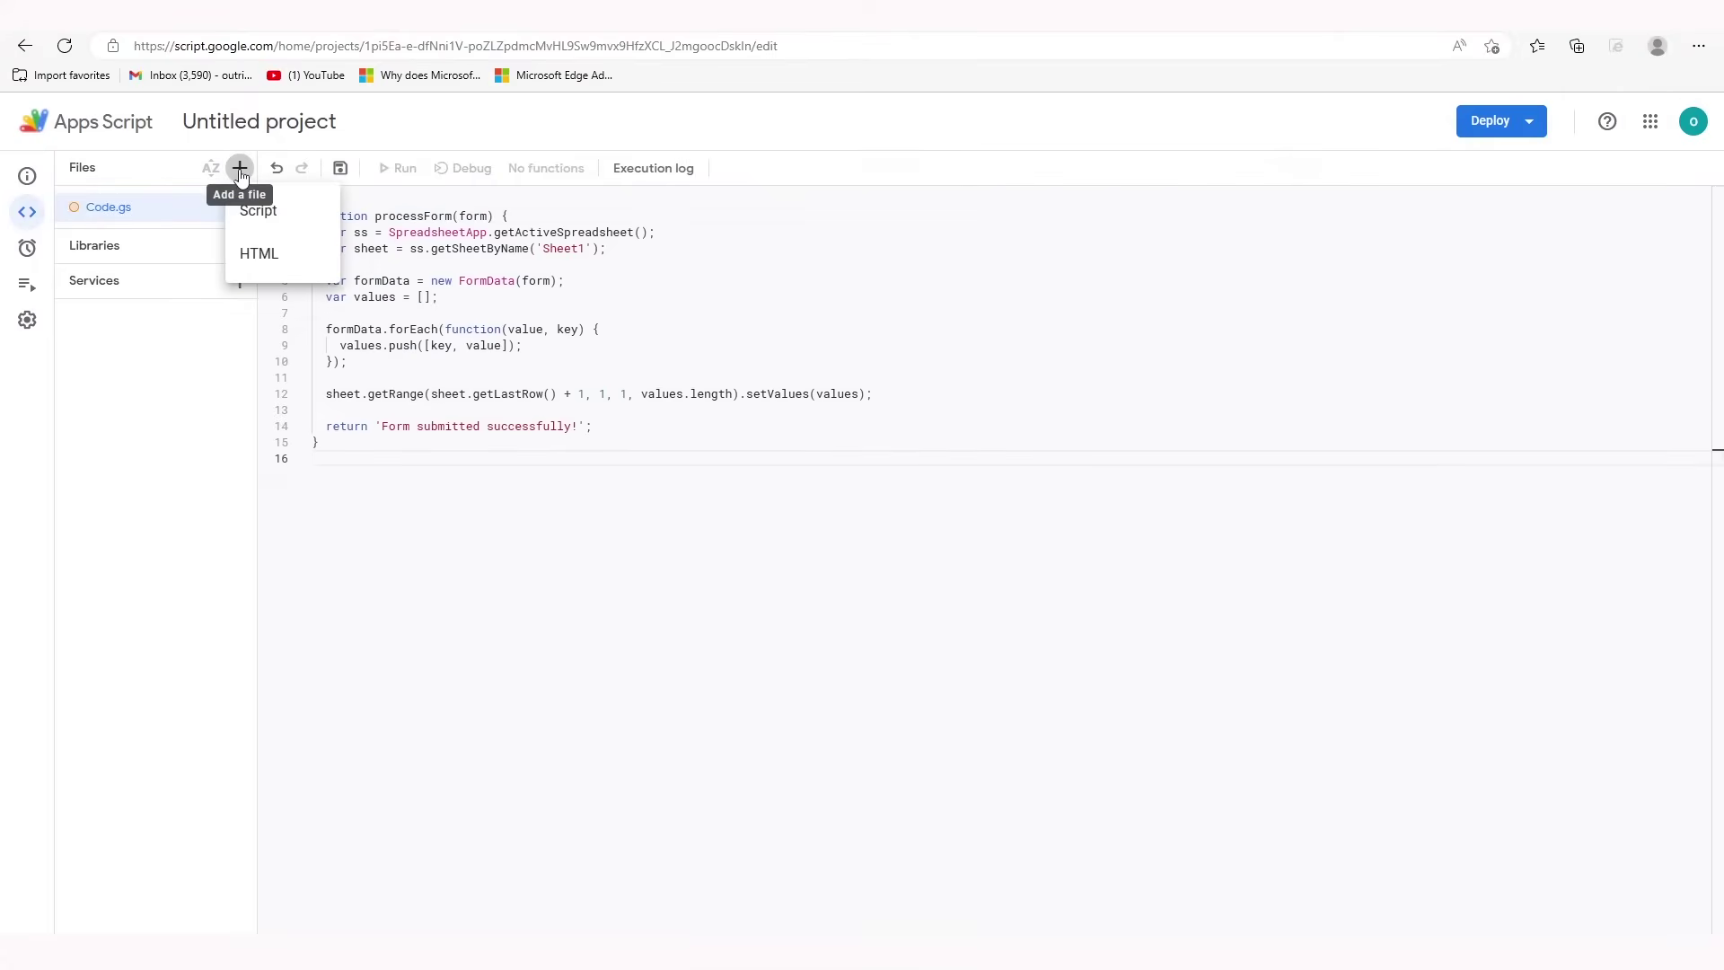
left_click(261, 255)
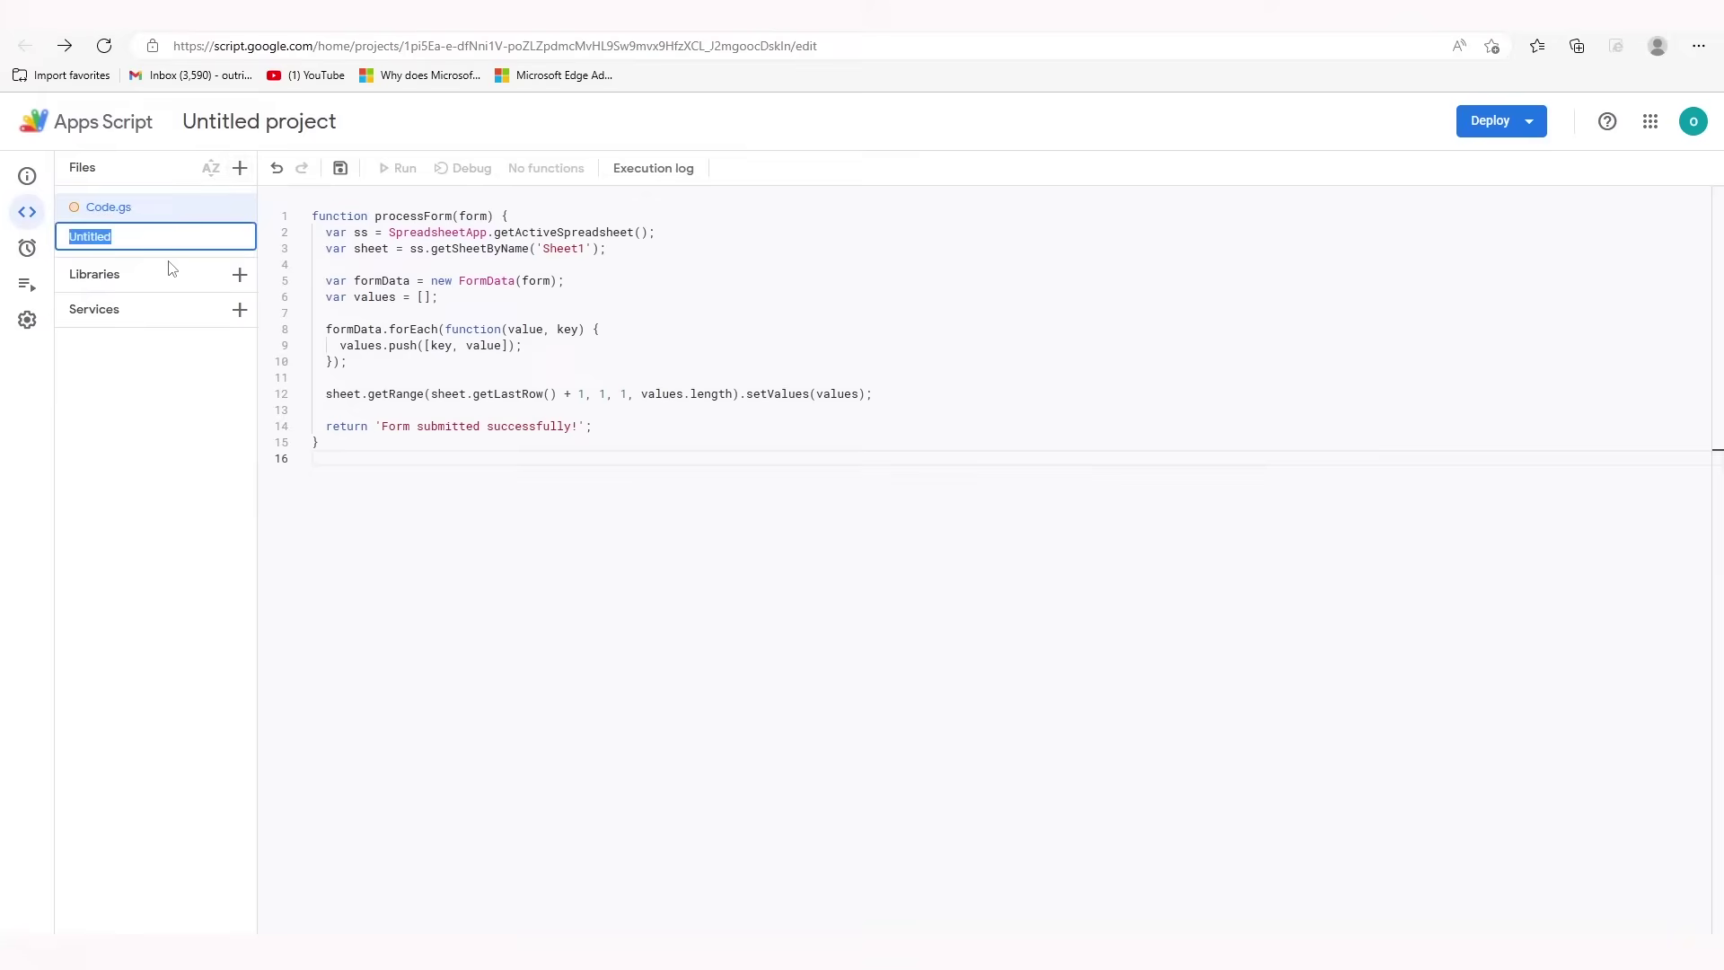
key("Return")
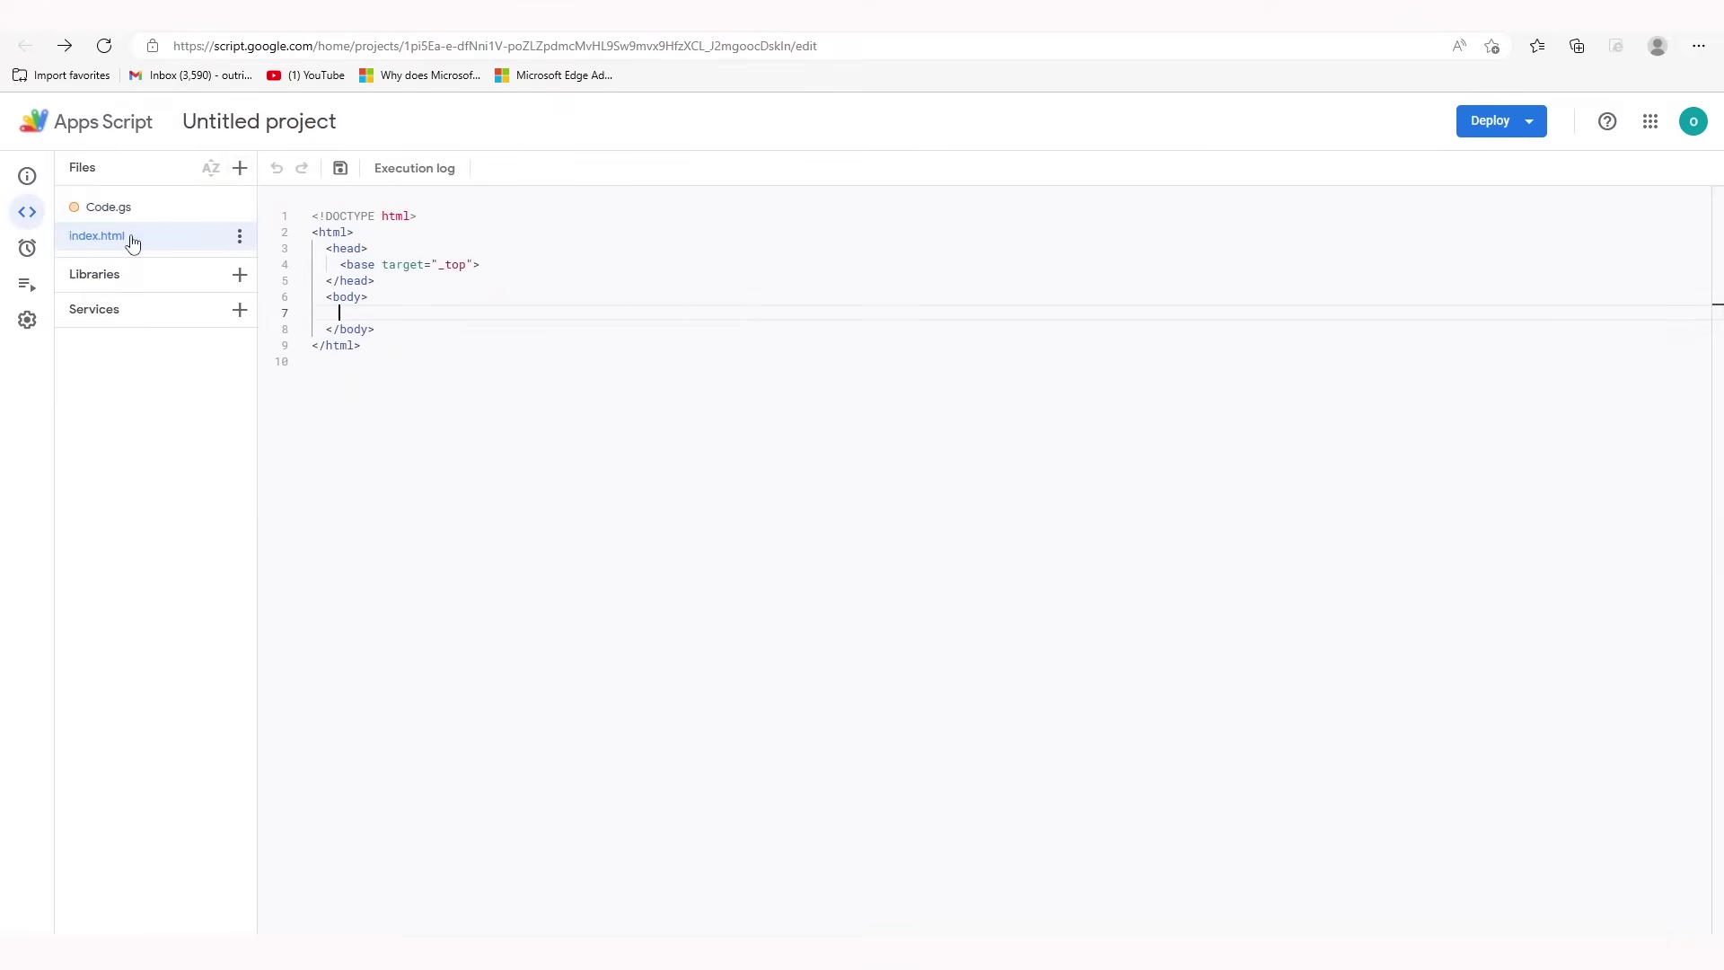
Step: Replace index.html with ChatGPT's form code and rename the project 'HTML from to Google Sheet'
key("alt+Tab")
scroll(933, 548, "up", 3)
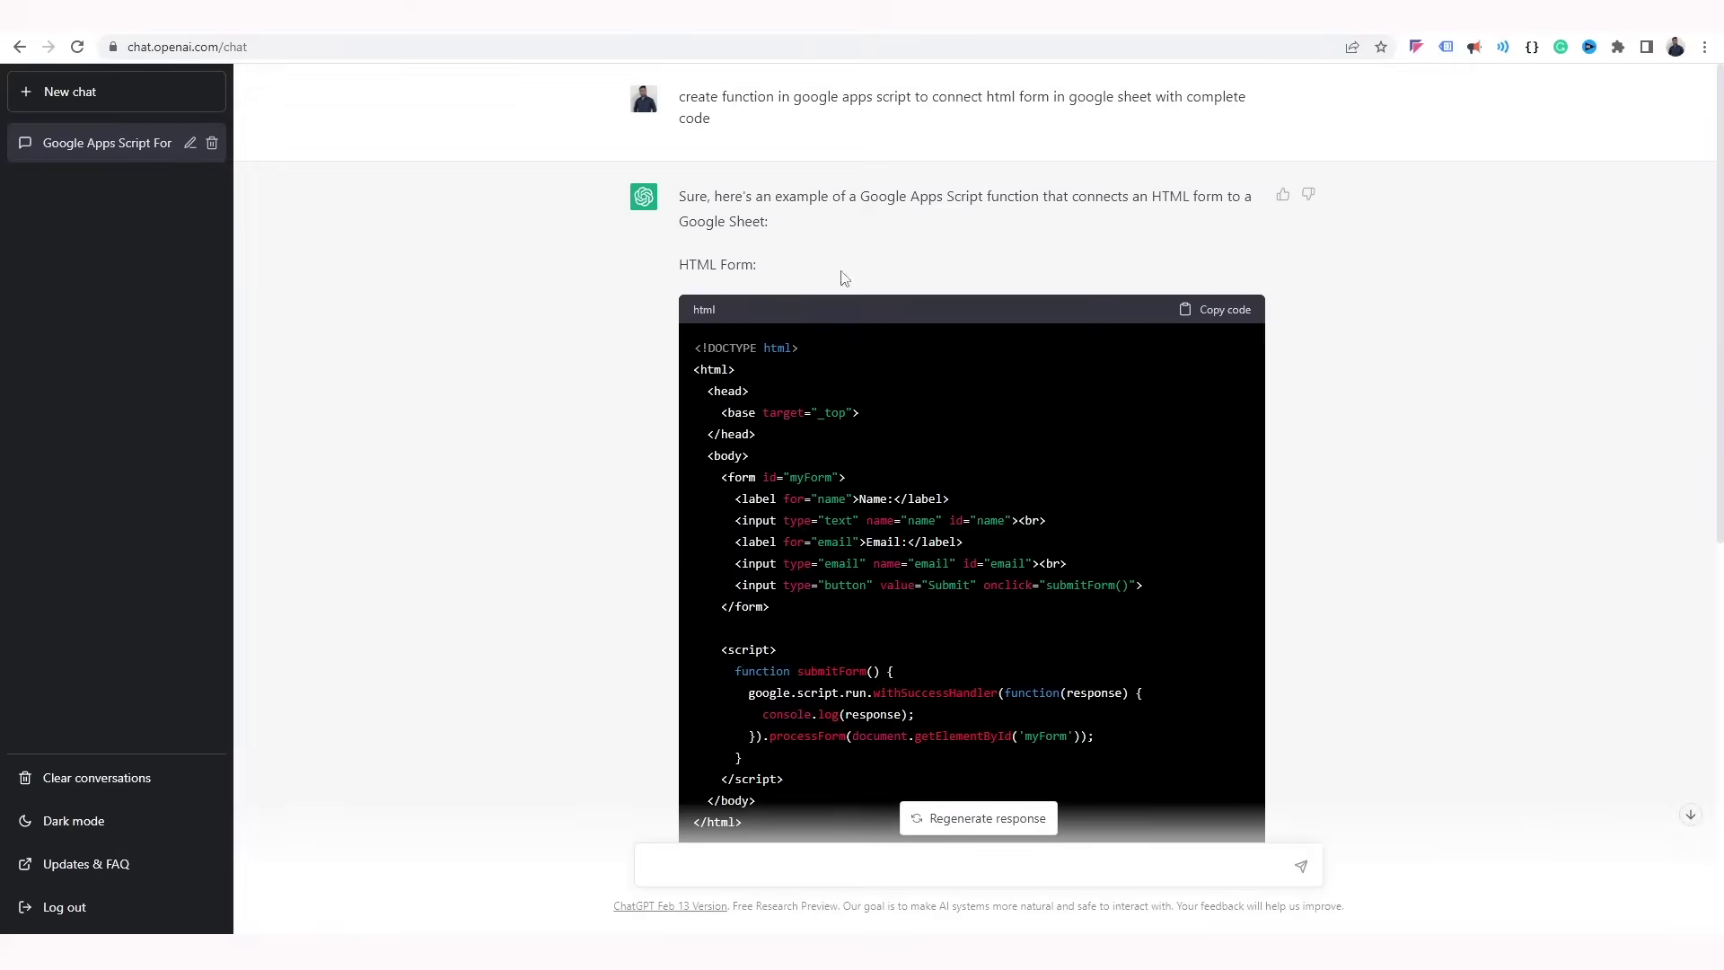
scroll(985, 288, "down", 1)
key("alt+Tab")
key("ctrl+a")
type("<!DOCTYPE html> <html>   <head>     <base target=\"_top\">   </head>   <body>     <form id=\"myForm\">       <label for=\"name\">Name:</label>       <input type=\"text\" name=\"name\" id=\"name\"><br>       <label for=\"email\">Email:</label>       <input type=\"email\" name=\"email\" id=\"email\"><br>       <input type=\"button\" value=\"Submit\" onclick=\"submitForm()\">     </form>      <script>       function submitForm() {         google.script.run.withSuccessHandler(function(response) {           console.log(response);         }).processForm(document.getElementById('myForm'));       }     </script>   </body> </html>")
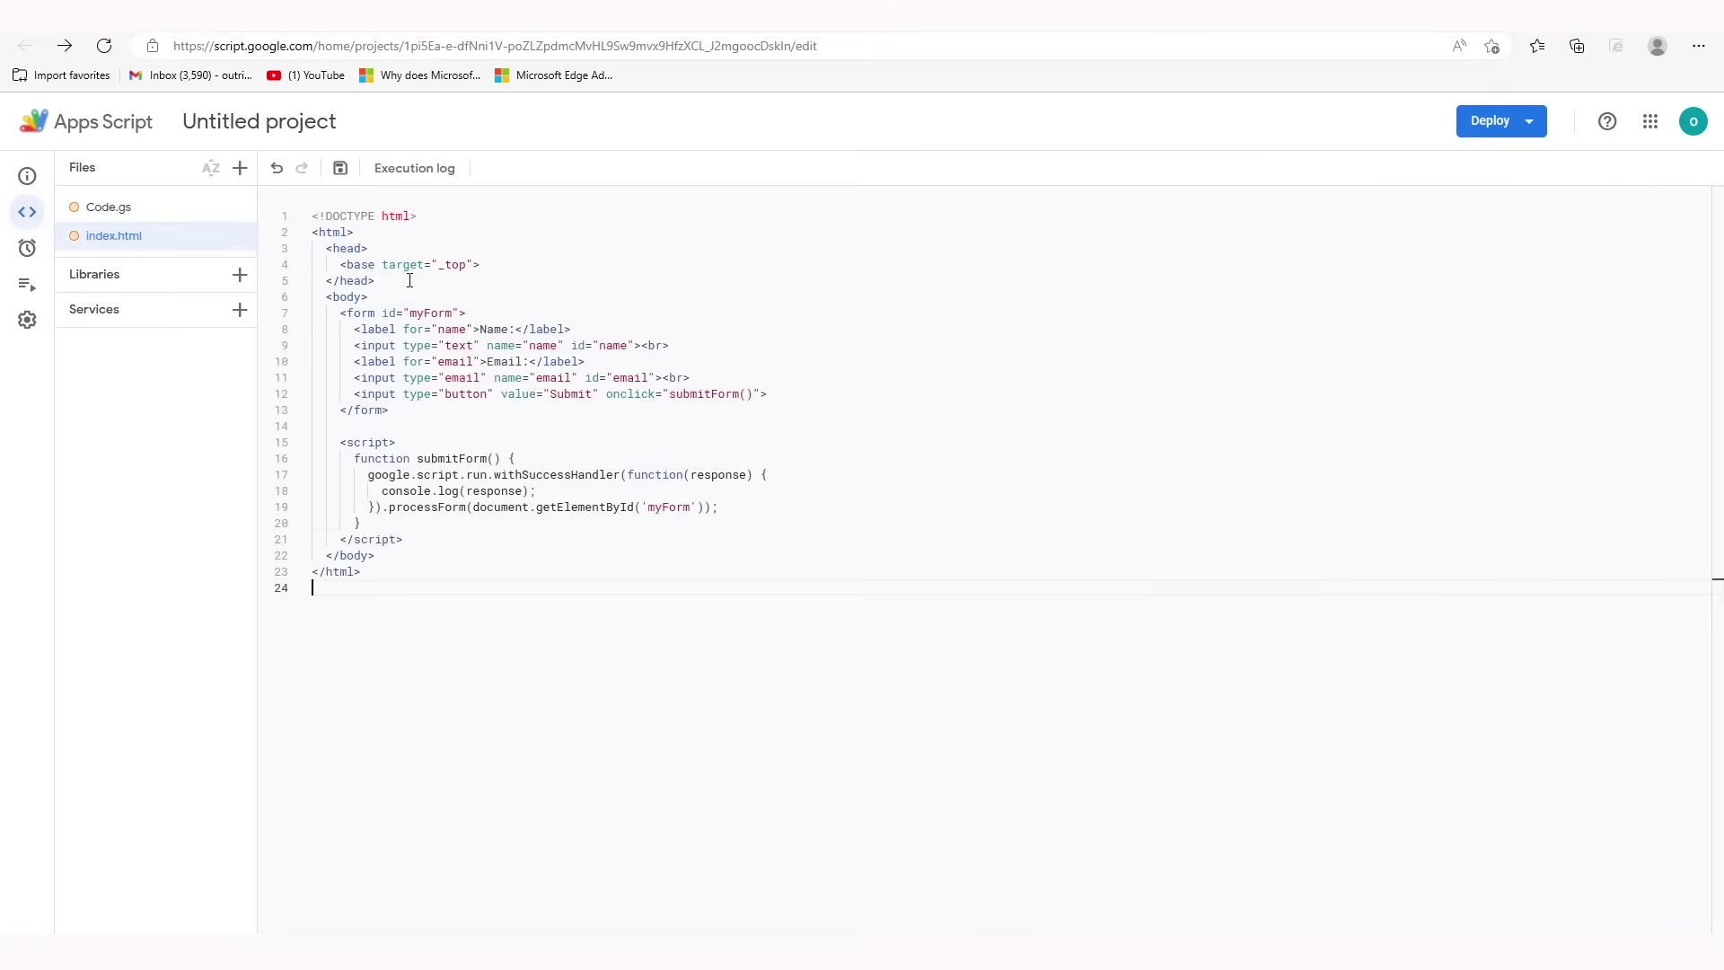
left_click(244, 121)
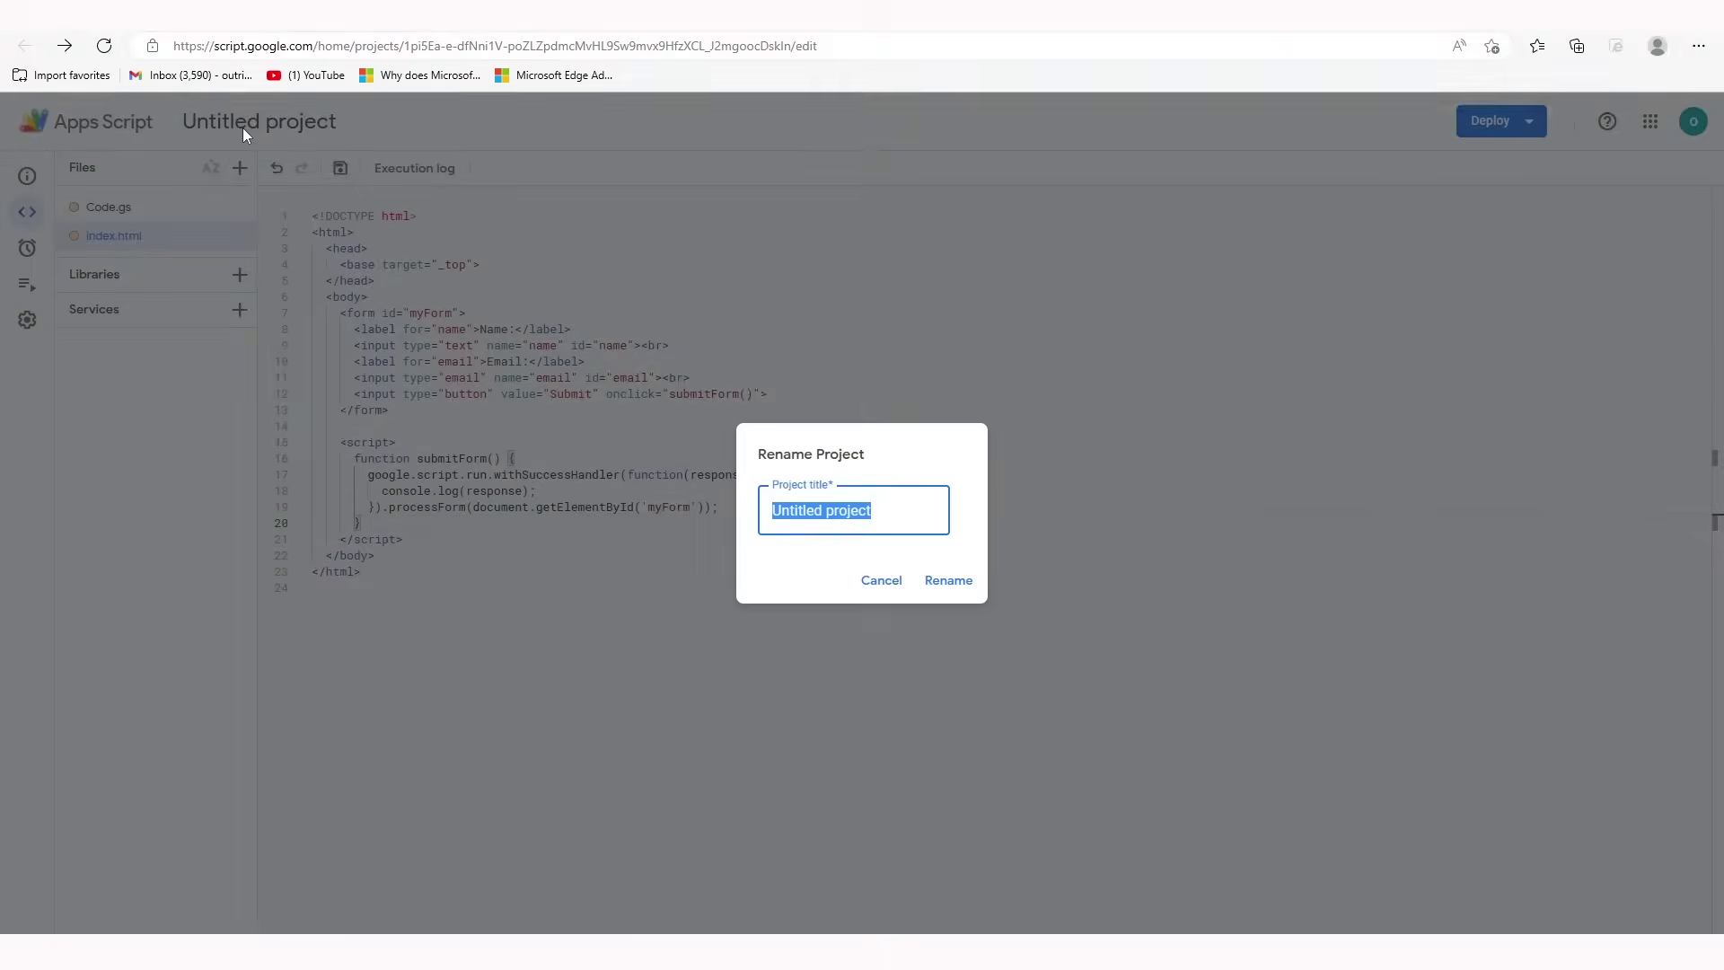
type("HTML from to")
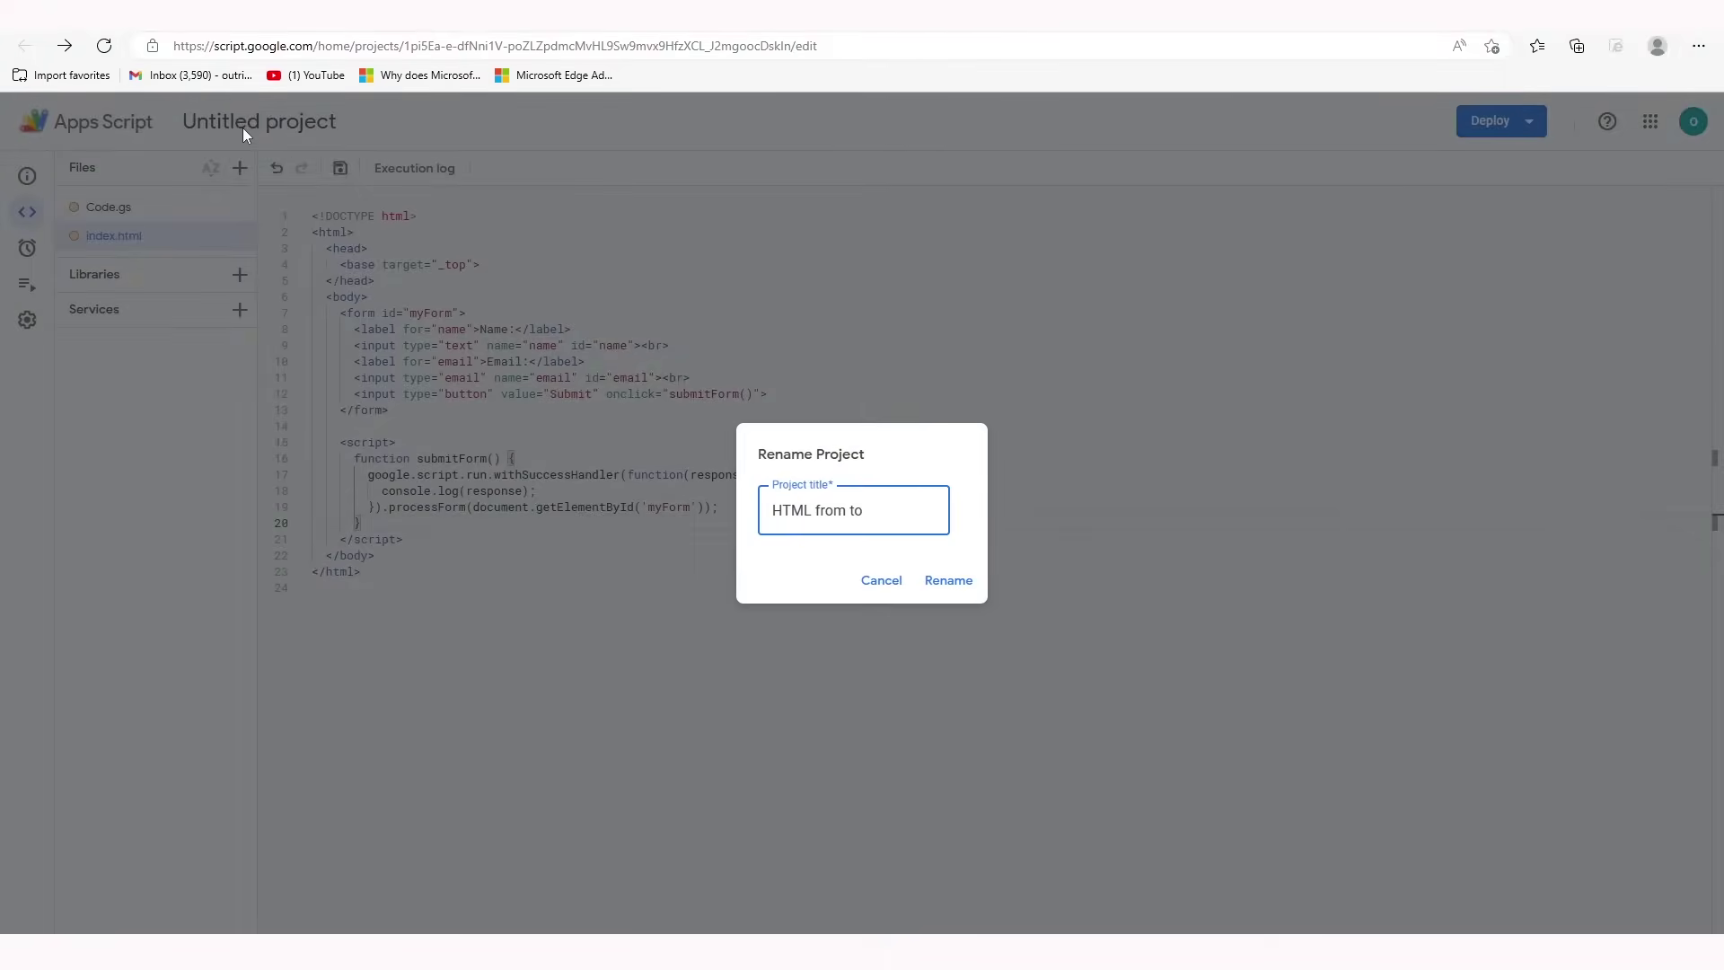
type("ogle Sheet")
key("Return")
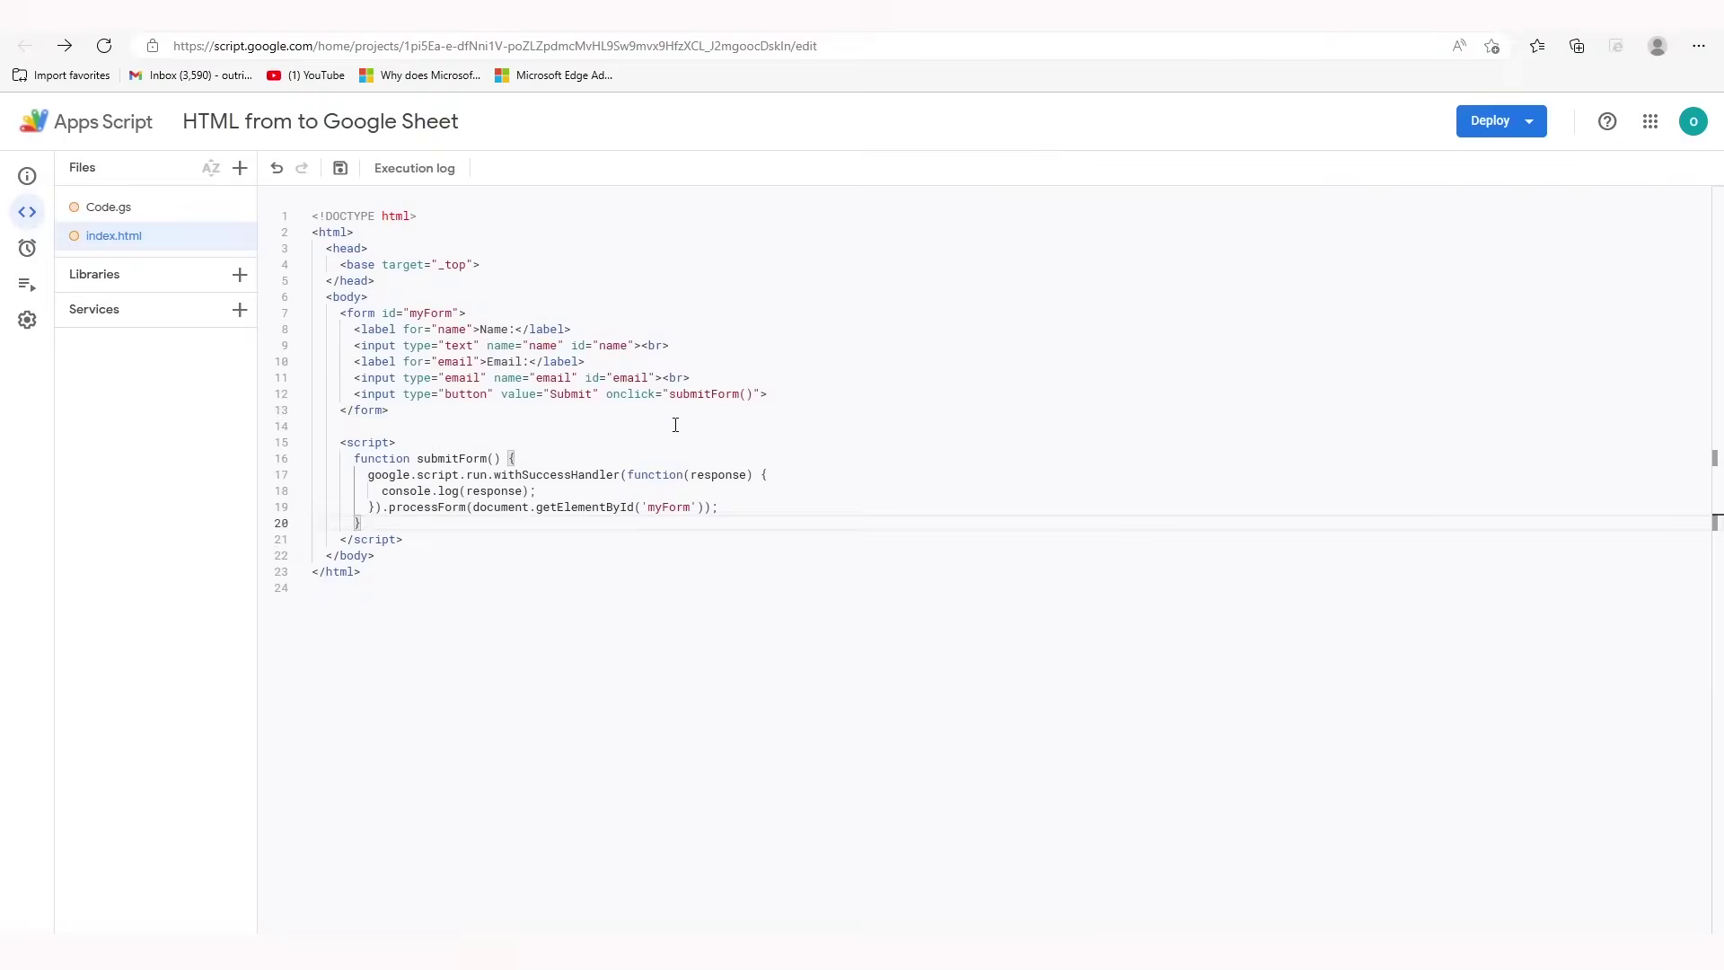
Step: Review the header cells A1:F1, First Name through Description, then return to Code.gs
key("ctrl+Tab")
left_click(455, 546)
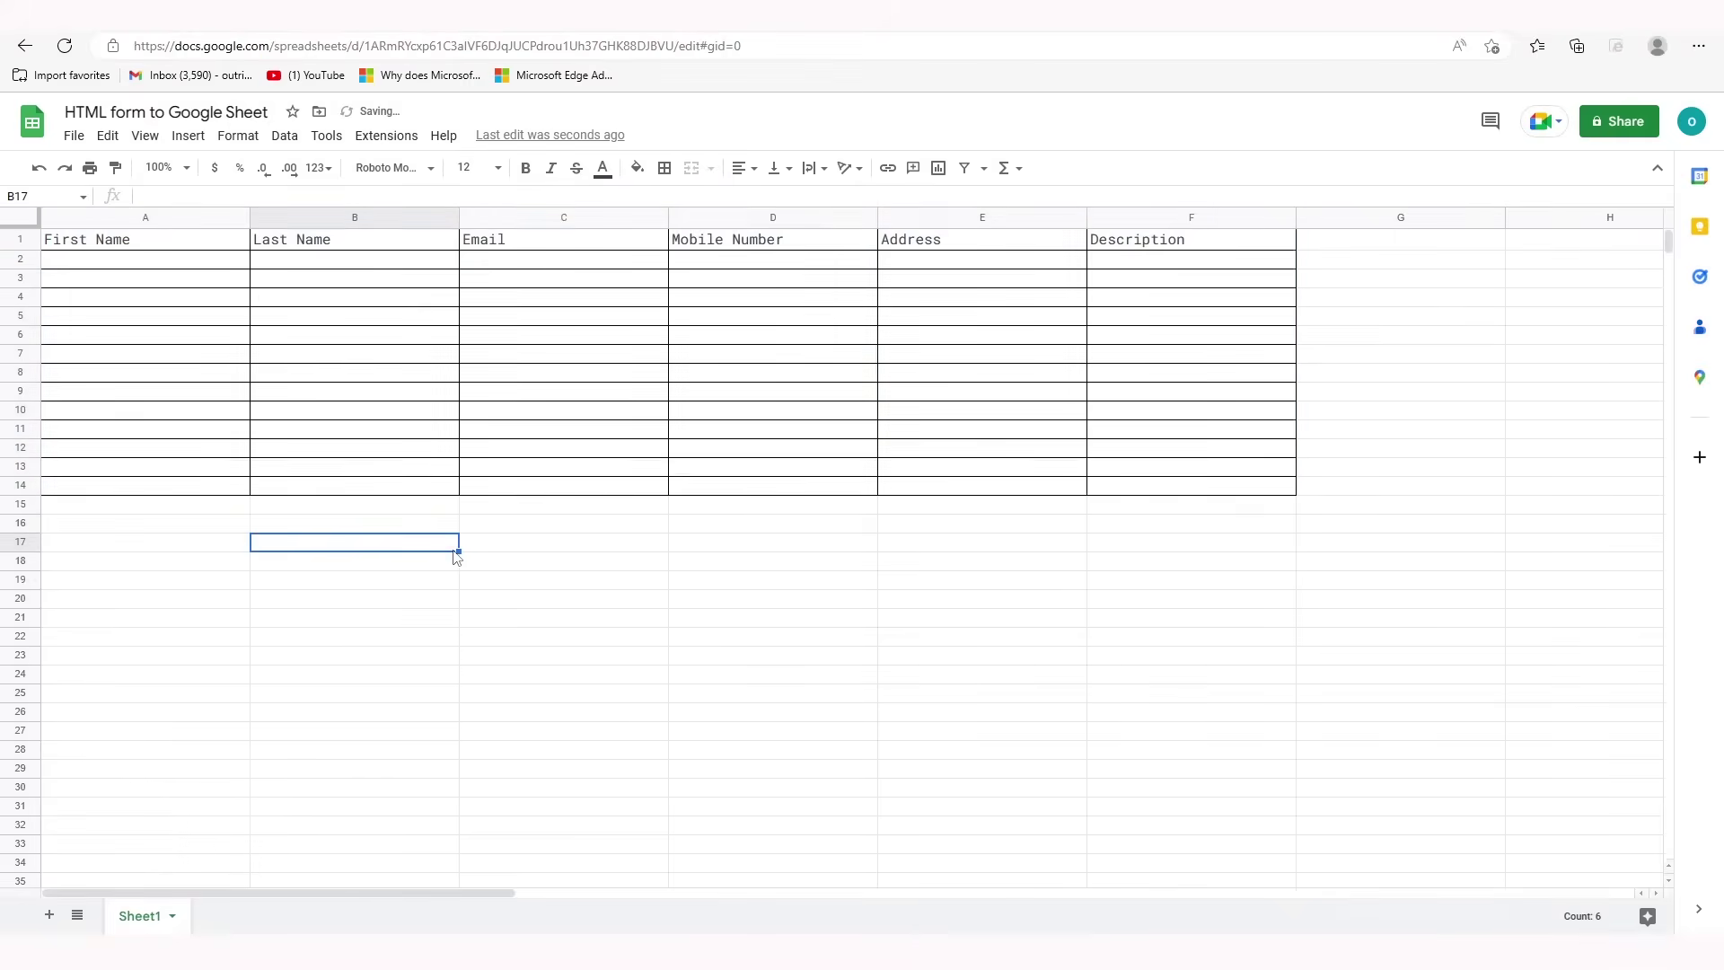
left_click(95, 243)
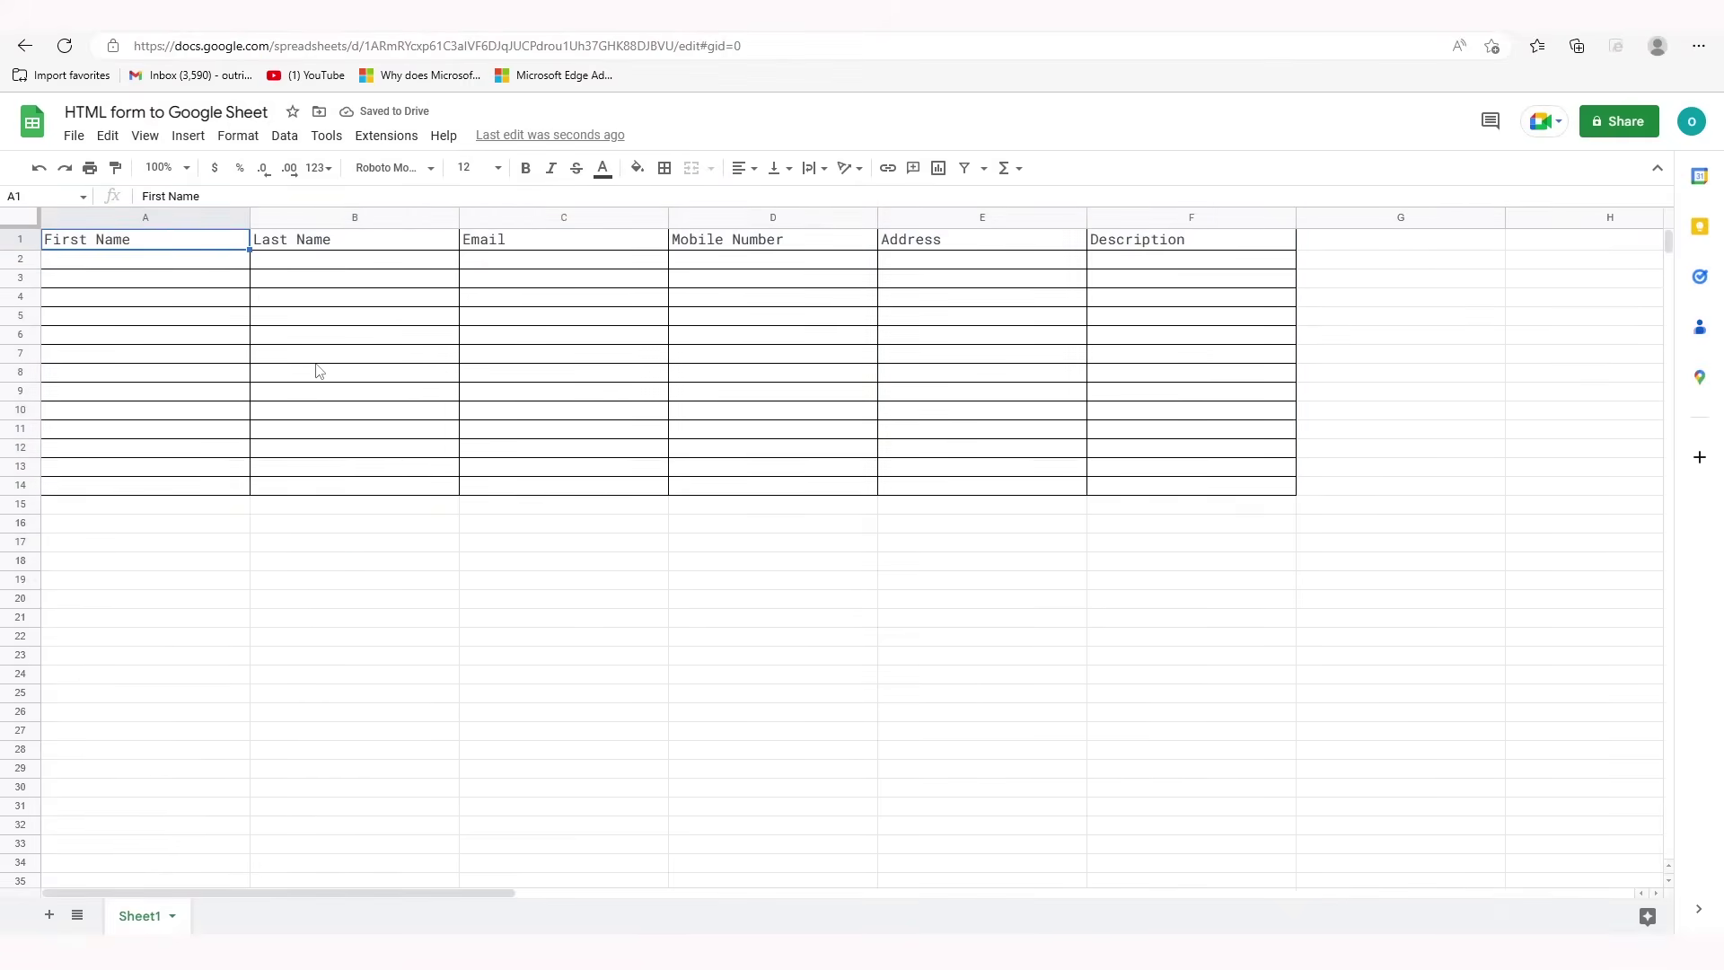
key("Right")
key("Right")
key("Right")
key("Right")
key("Right")
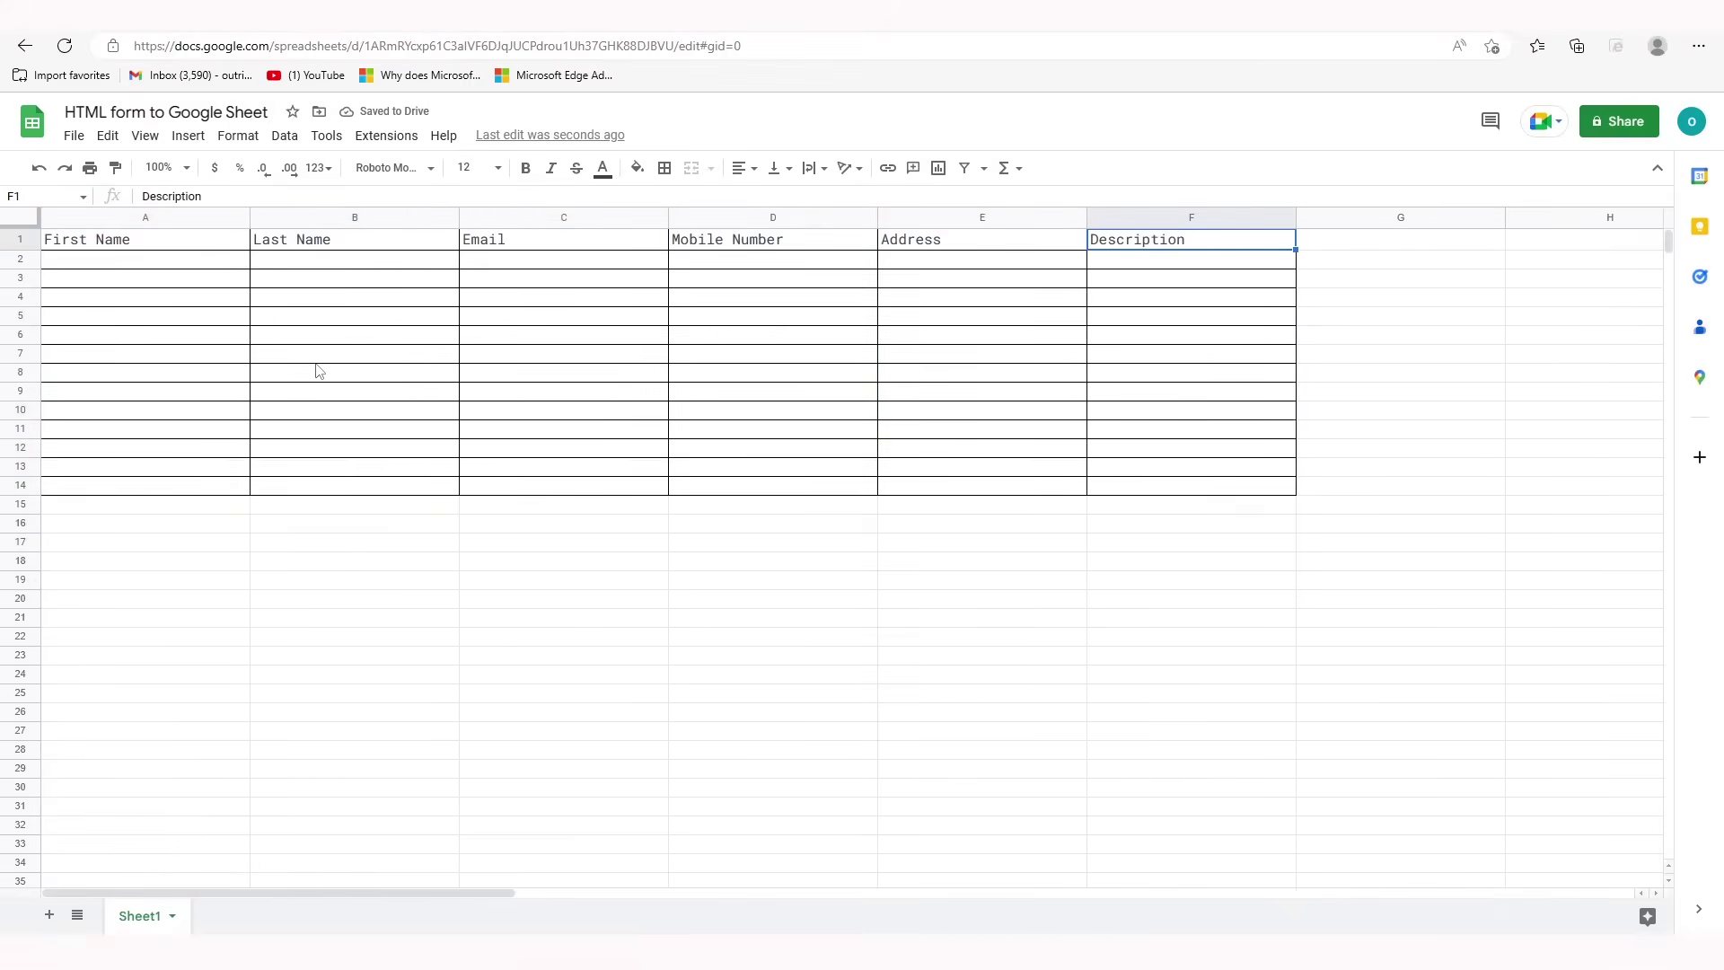
key("Left")
key("Home")
key("Right")
key("Right")
key("Right")
left_click_drag(148, 240, 1194, 248)
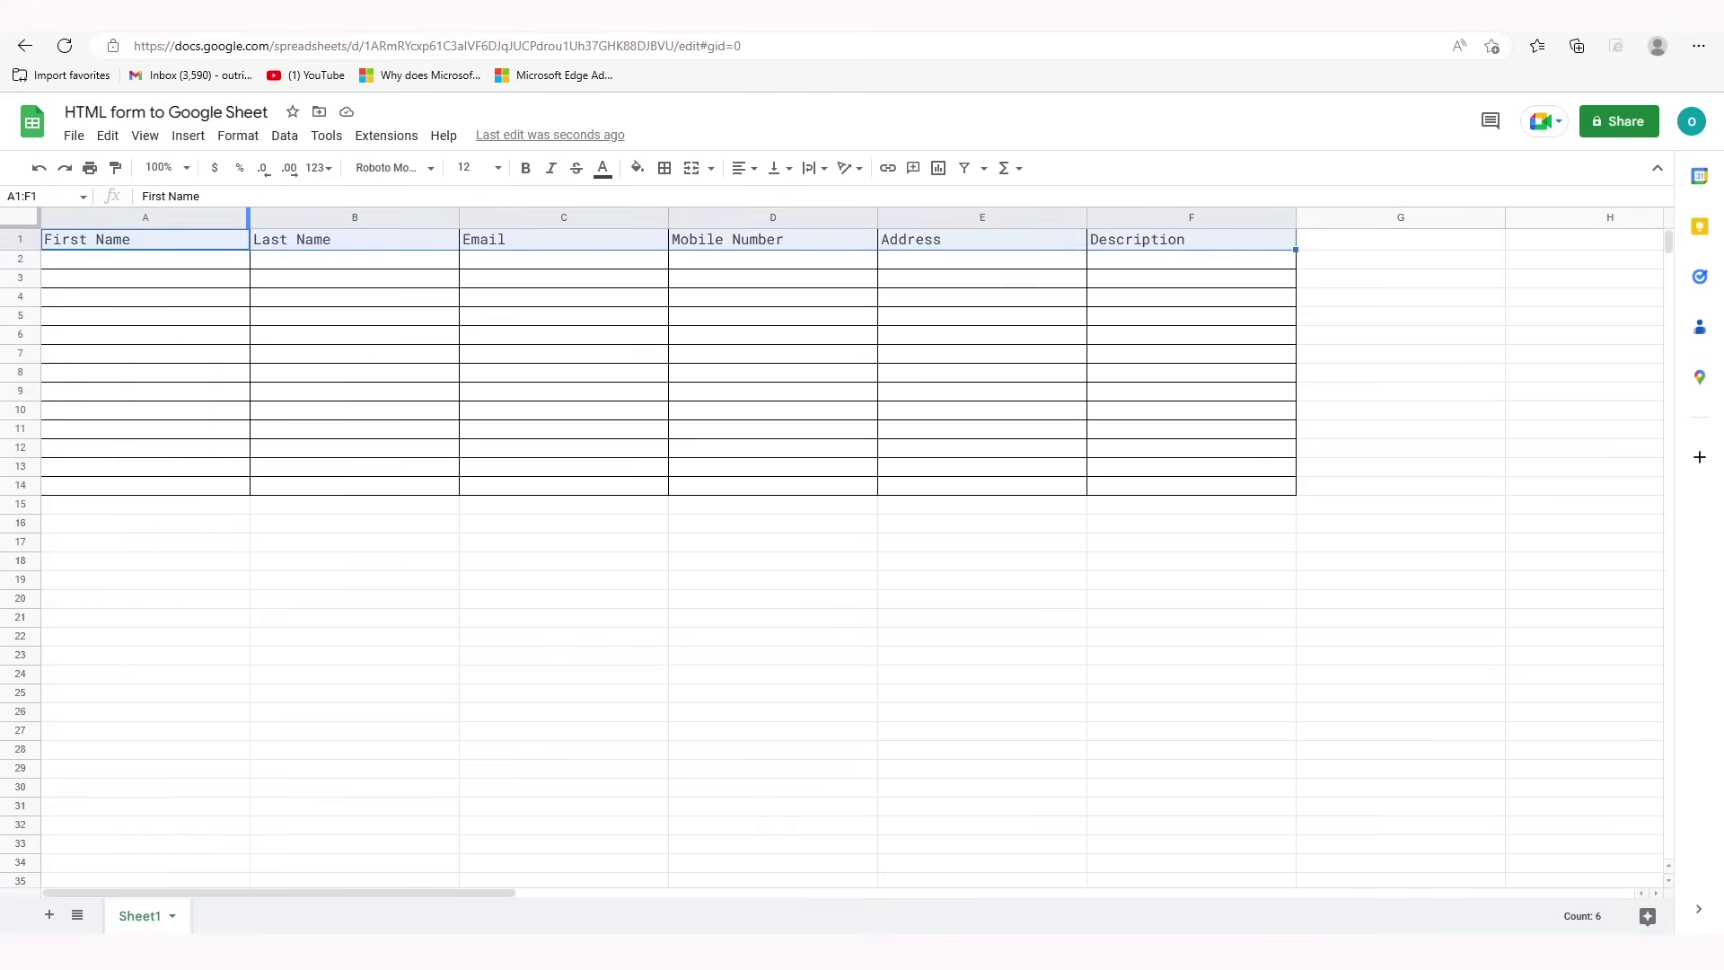
key("ctrl+Tab")
Step: Compare the form field list on Code.gs line 8 with the field markup in index.html
left_click_drag(400, 329, 962, 330)
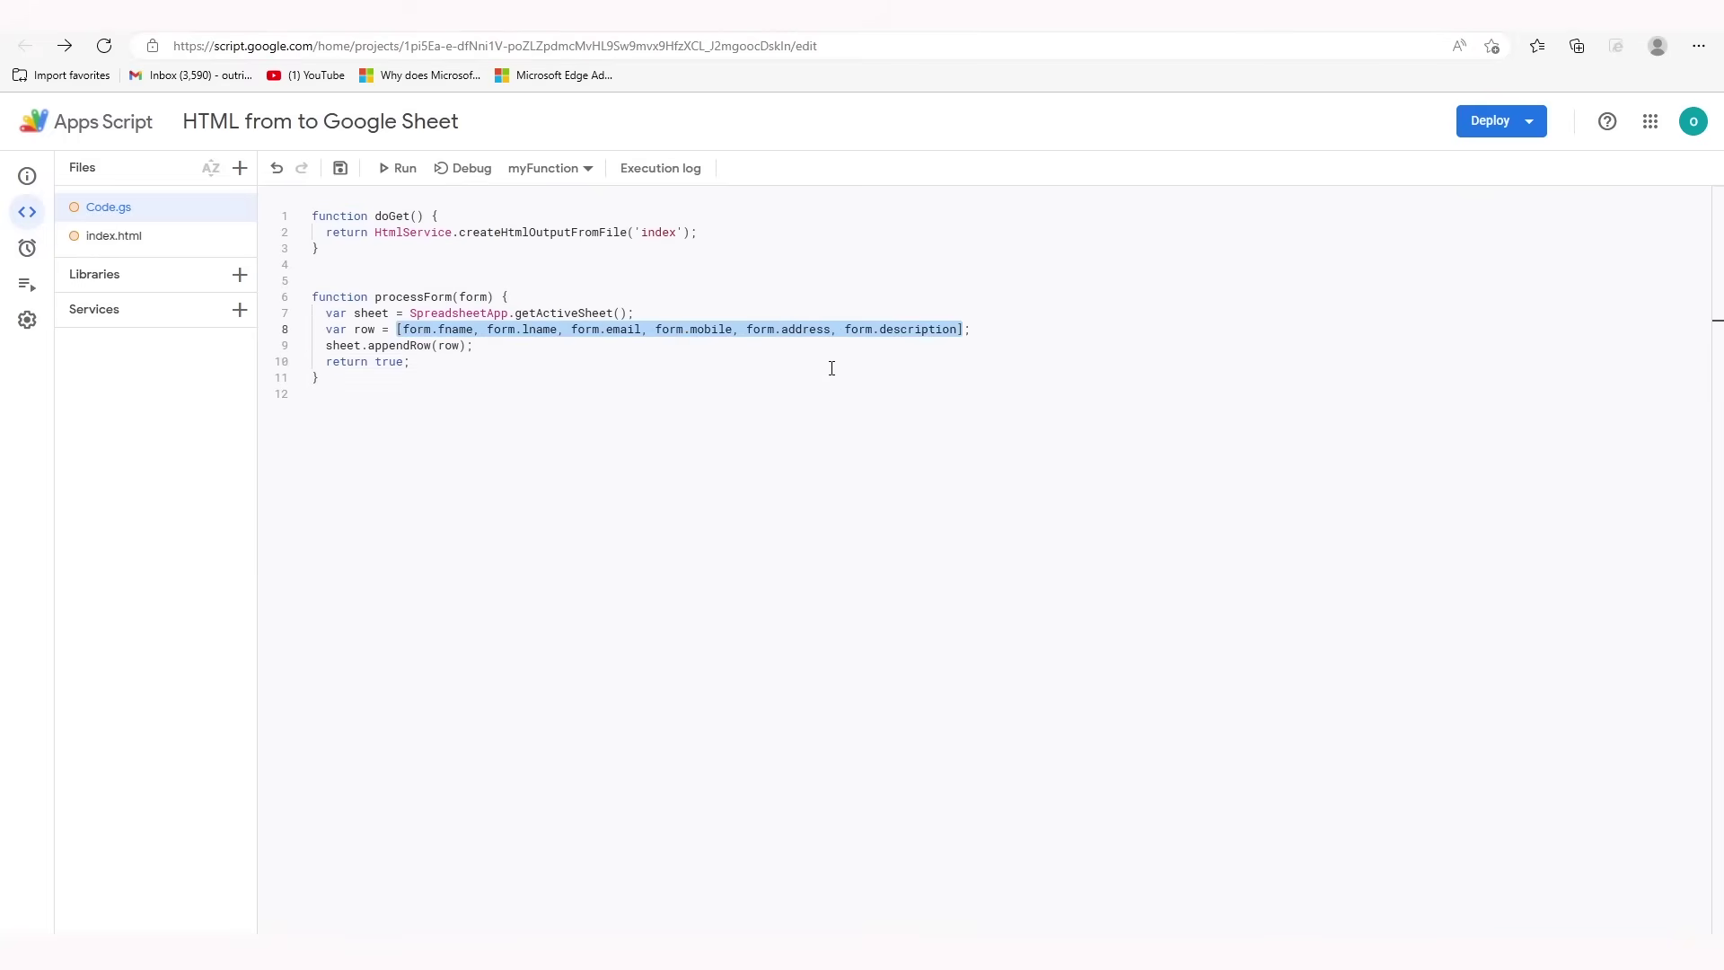
left_click(113, 234)
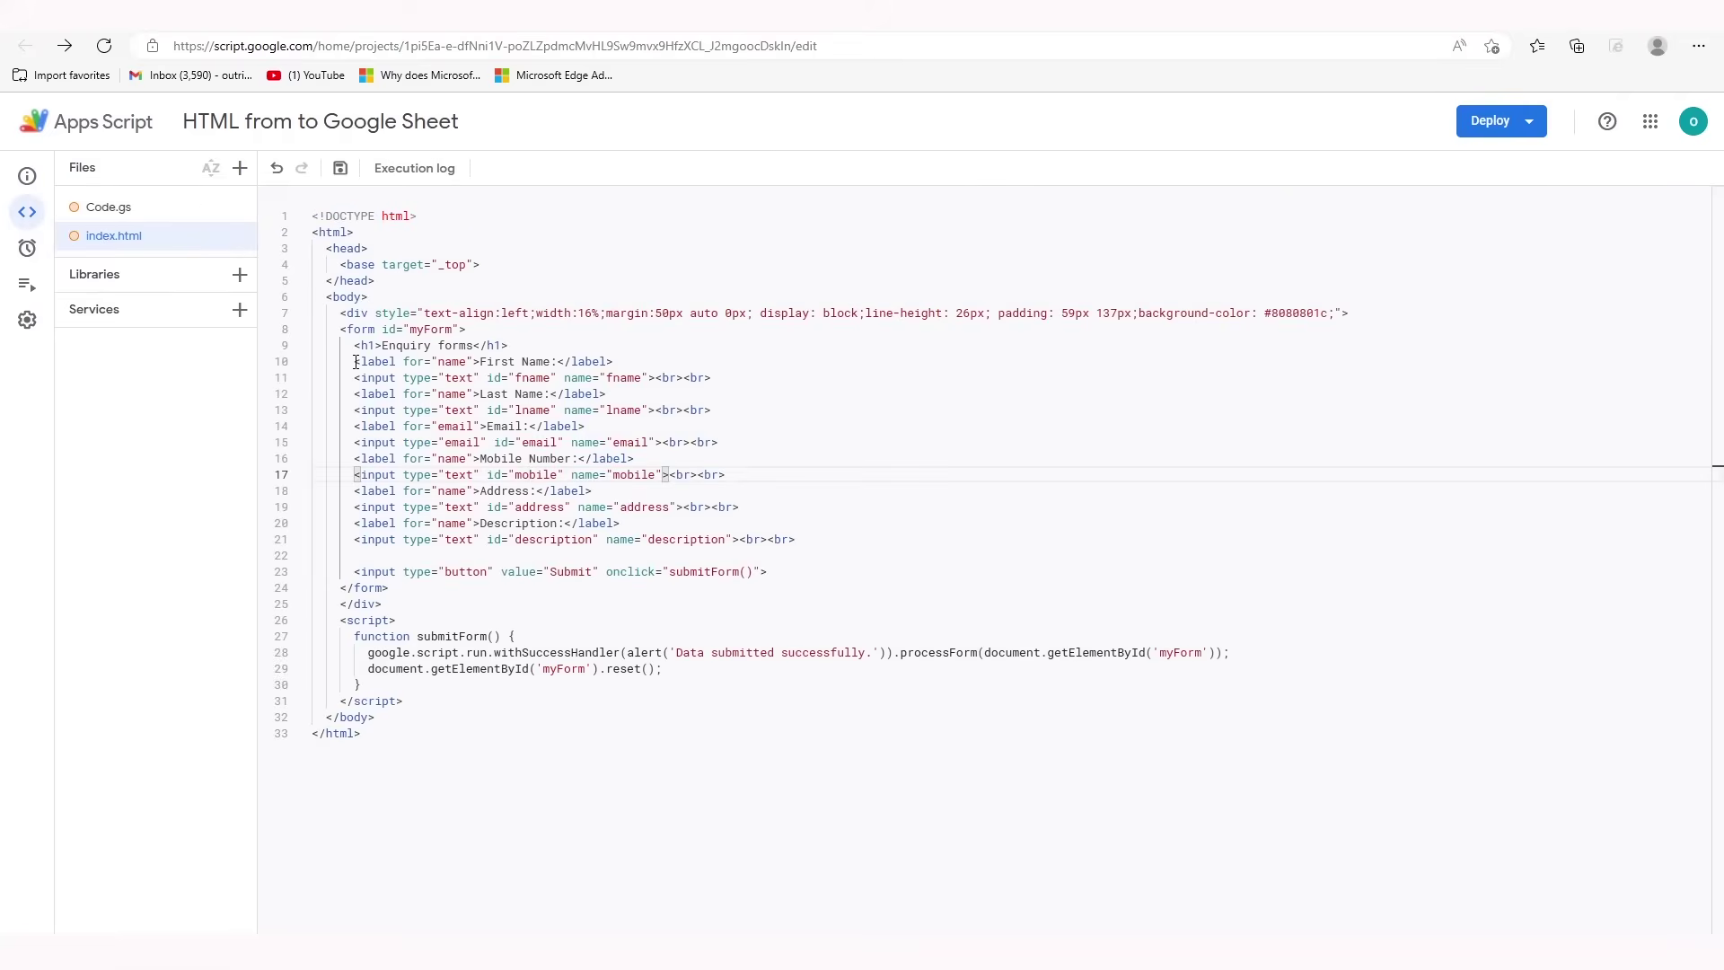
left_click_drag(353, 361, 795, 538)
left_click(108, 206)
Step: Save, run doGet, and grant data access until the log shows Execution completed
left_click(340, 167)
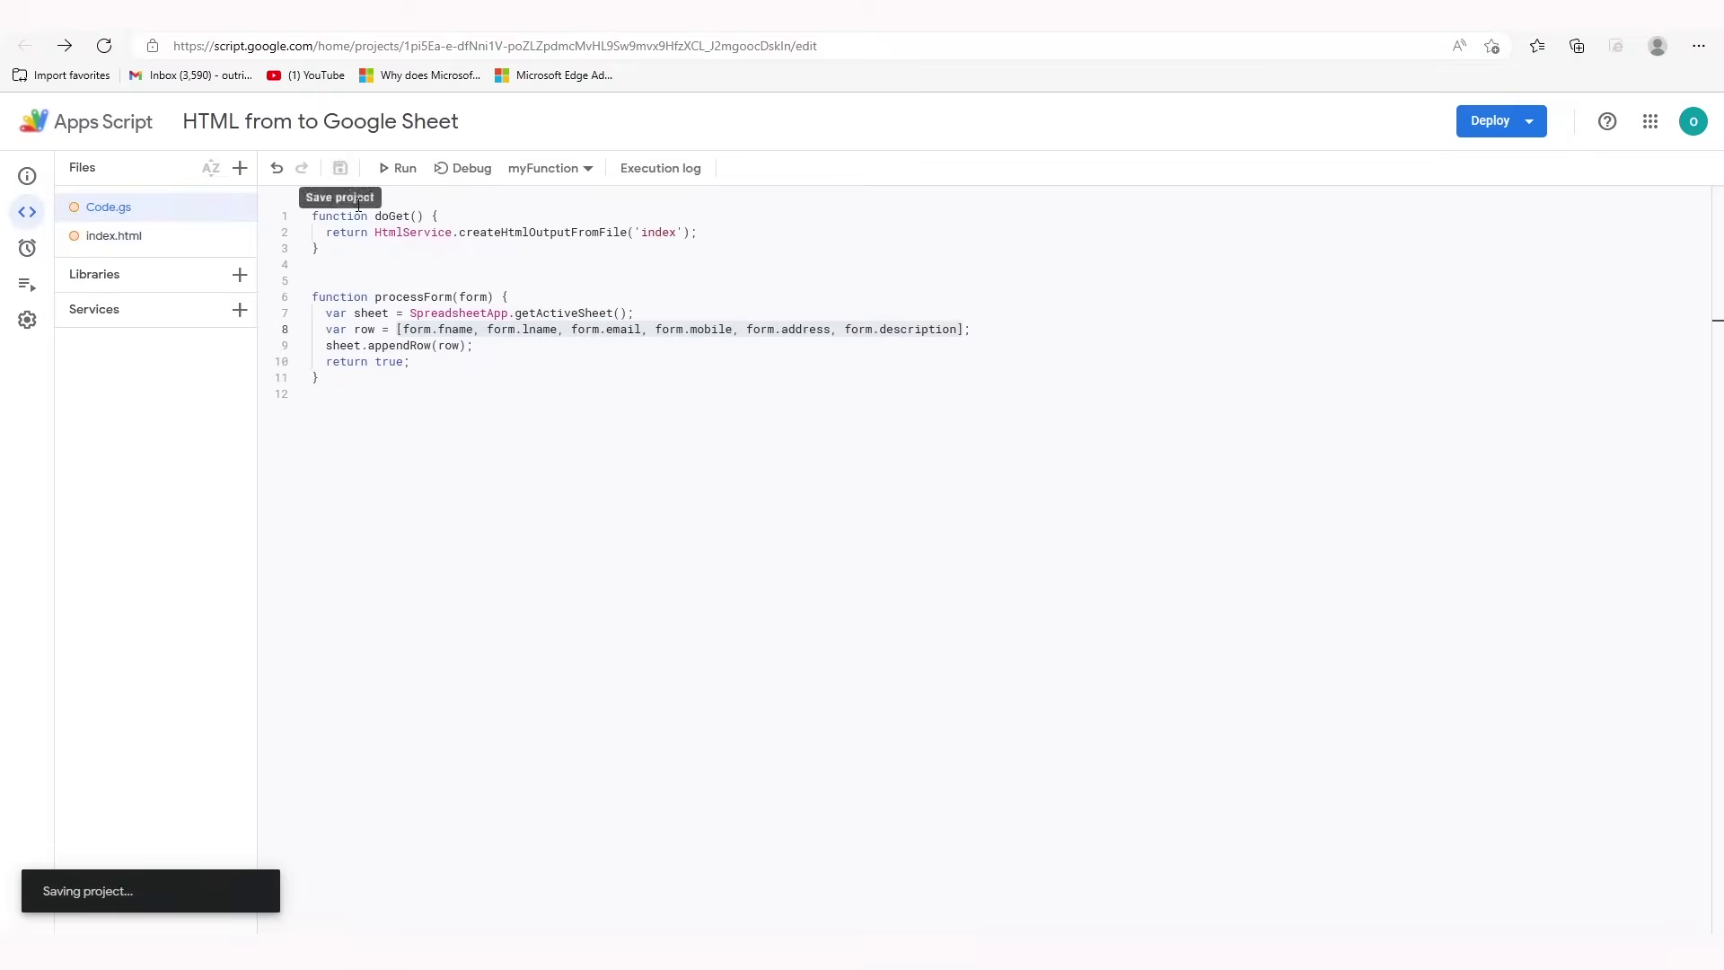
left_click(397, 167)
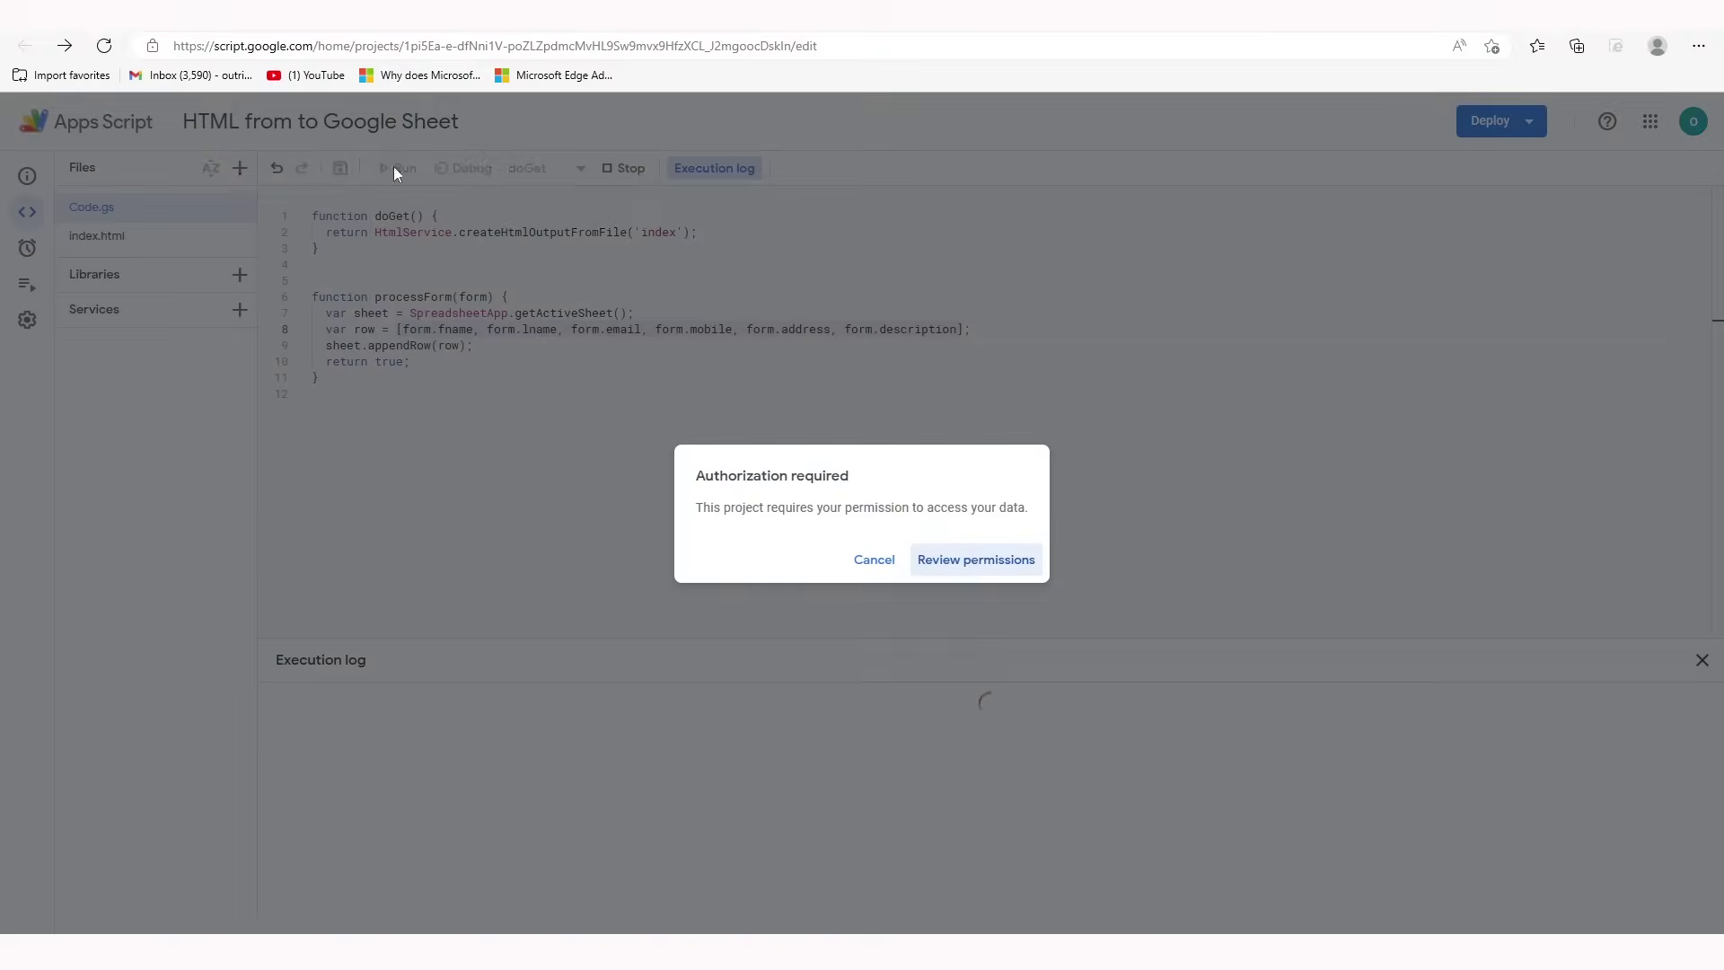
left_click(976, 561)
left_click(829, 484)
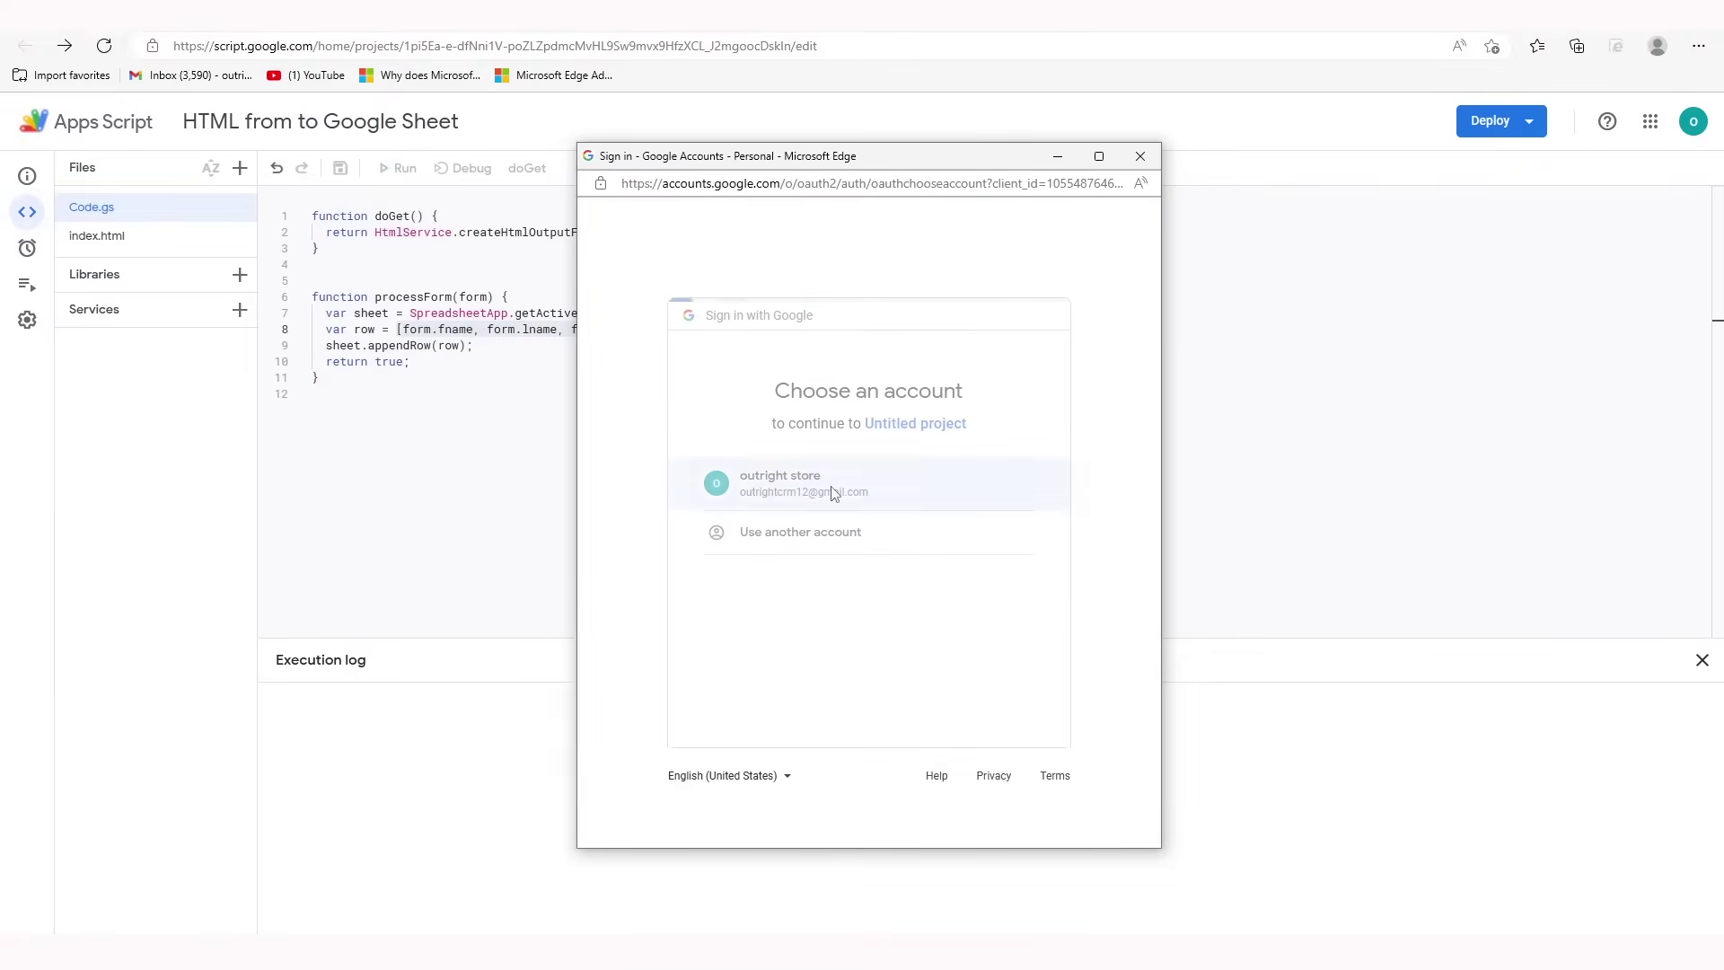
left_click(620, 535)
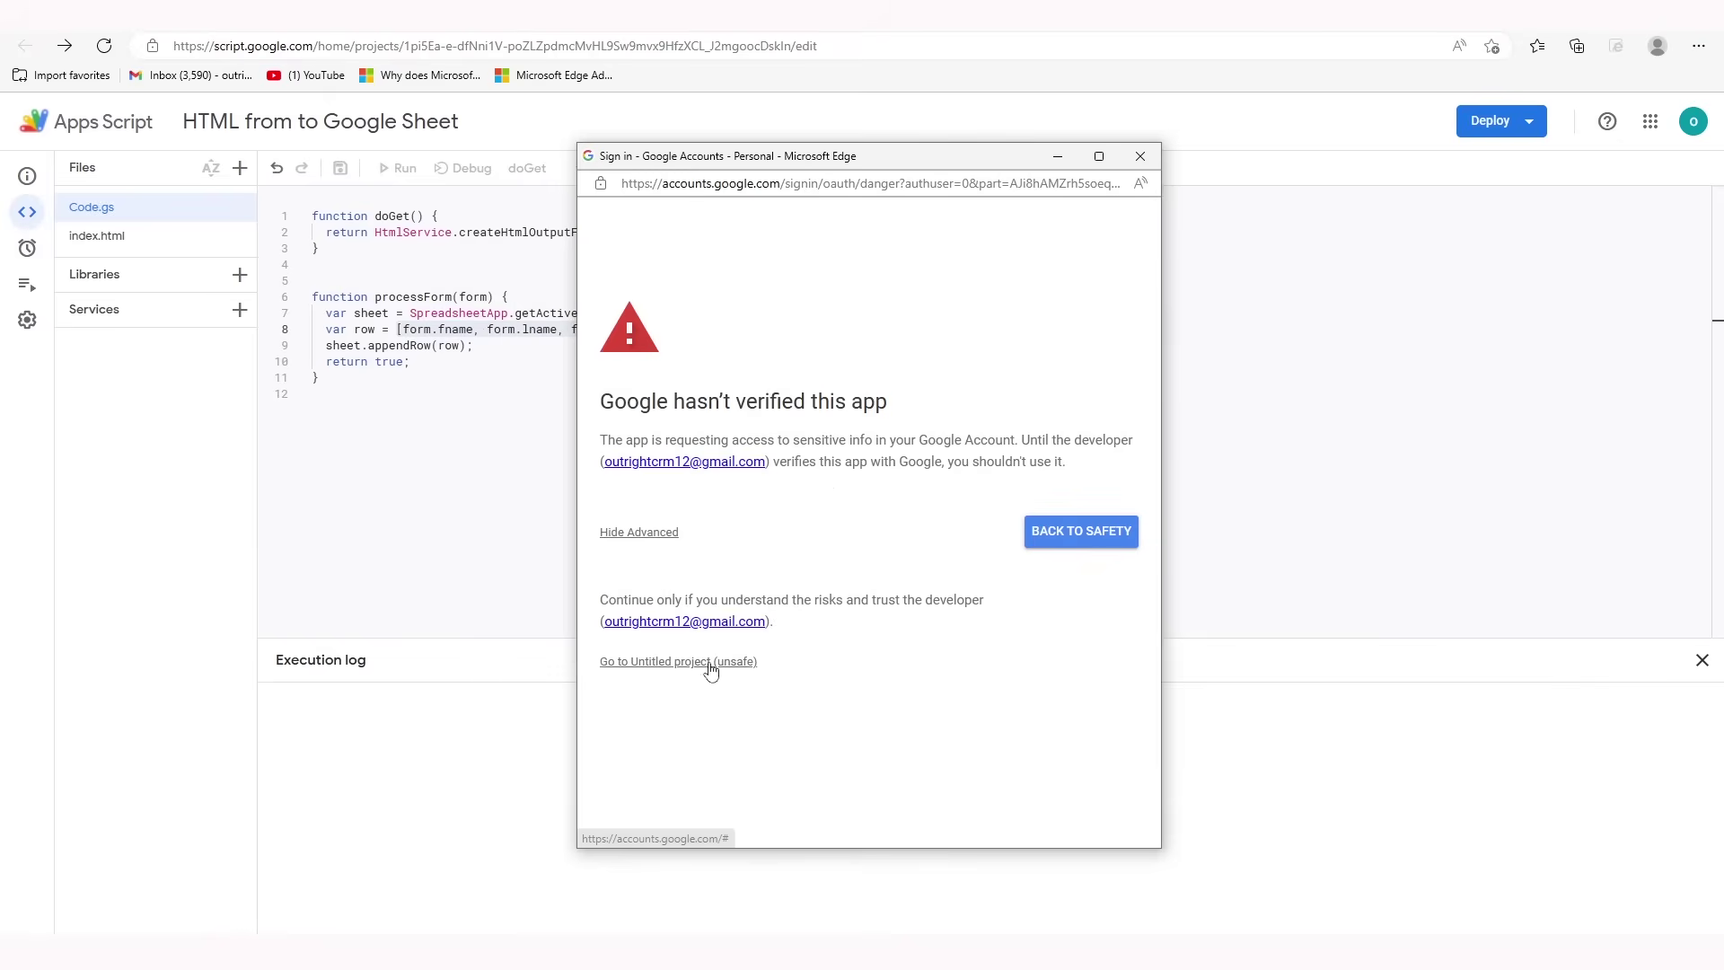
left_click(708, 663)
left_click(955, 715)
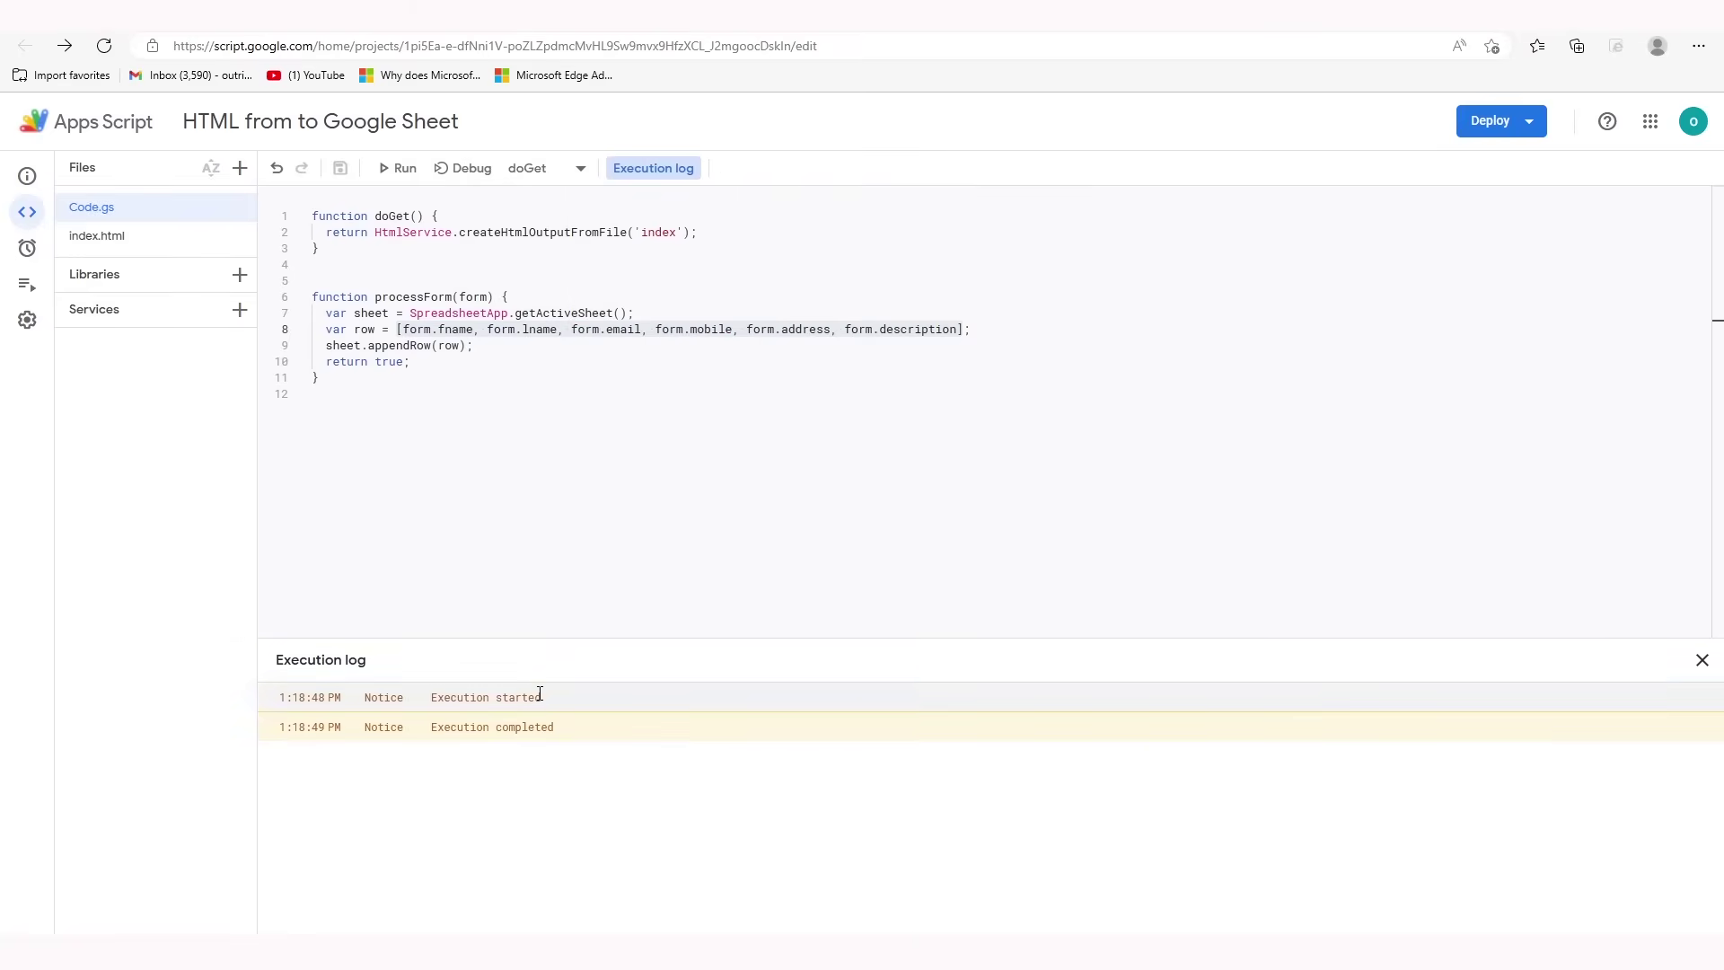
left_click_drag(542, 696, 431, 697)
left_click_drag(558, 727, 432, 728)
Step: Create a new web app deployment with access for Anyone and copy its URL
left_click(1526, 121)
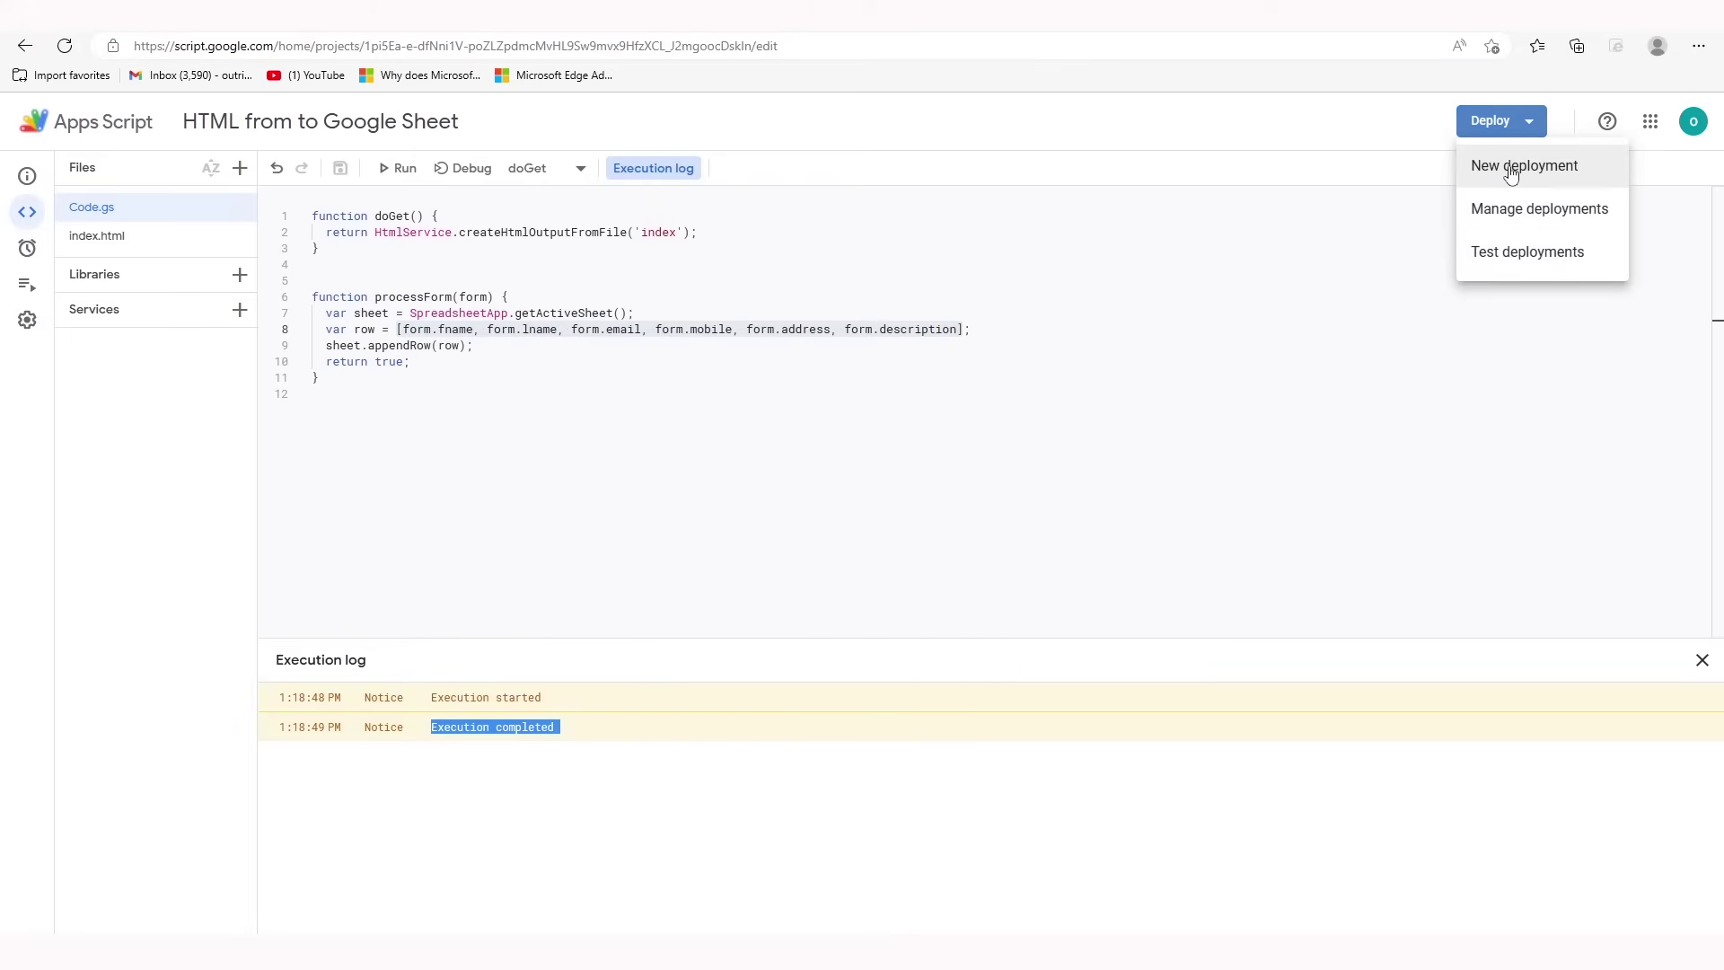
left_click(1511, 167)
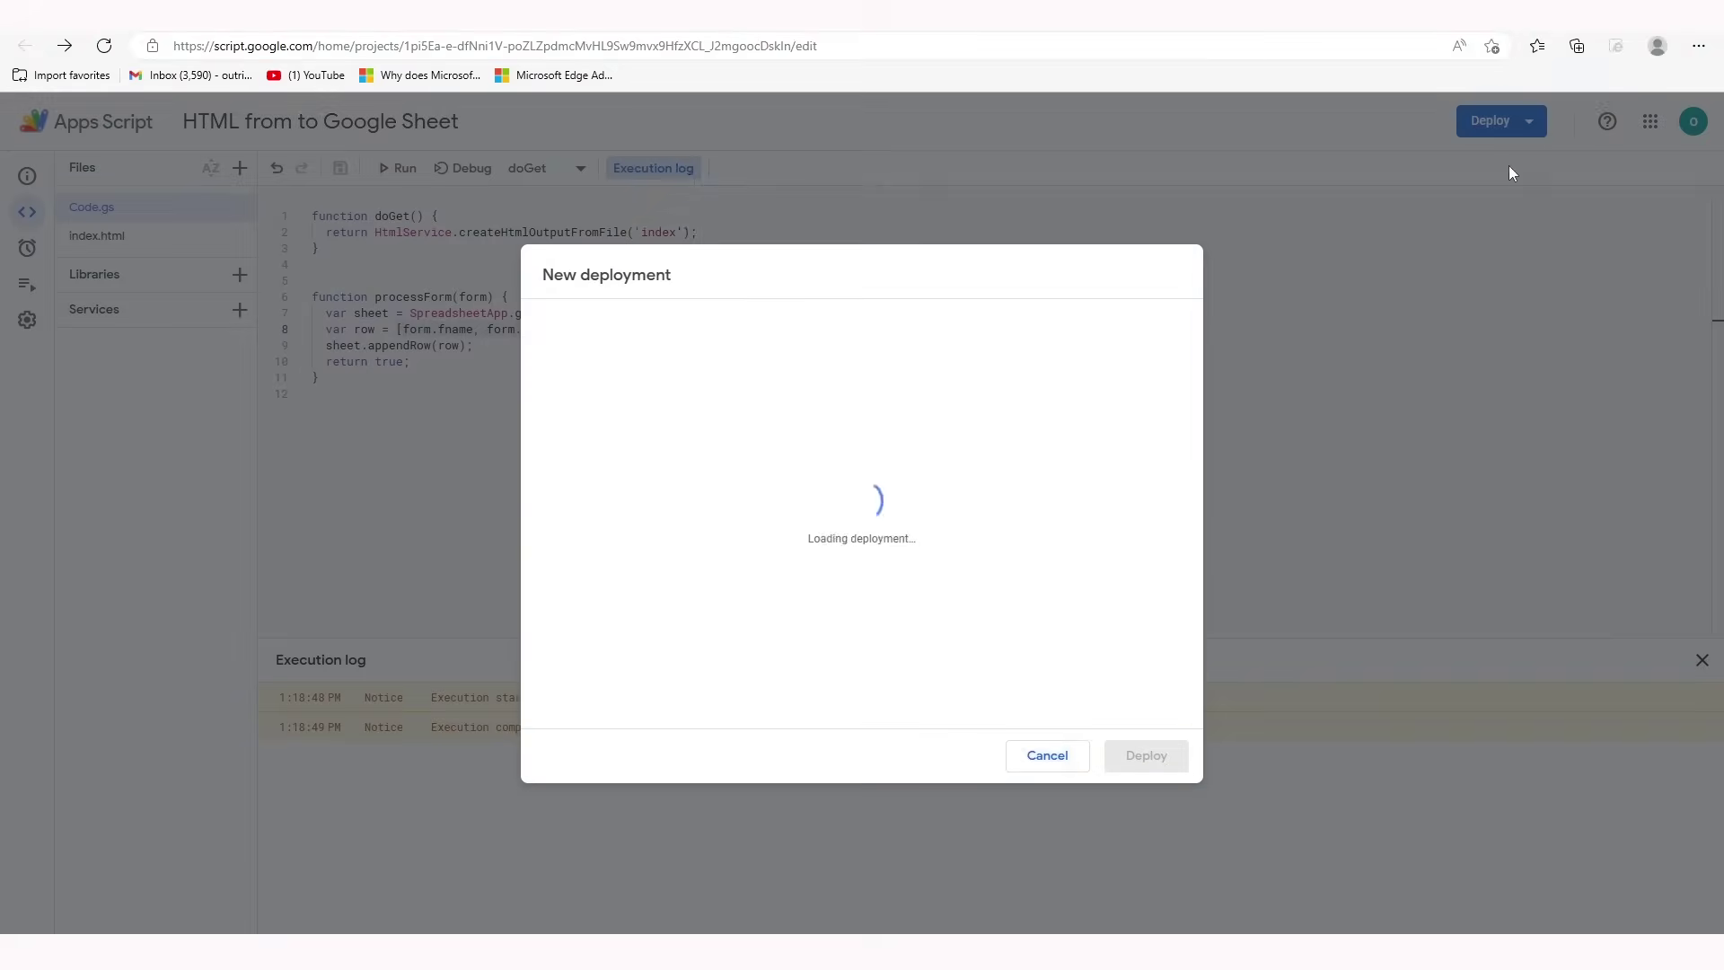
left_click(679, 316)
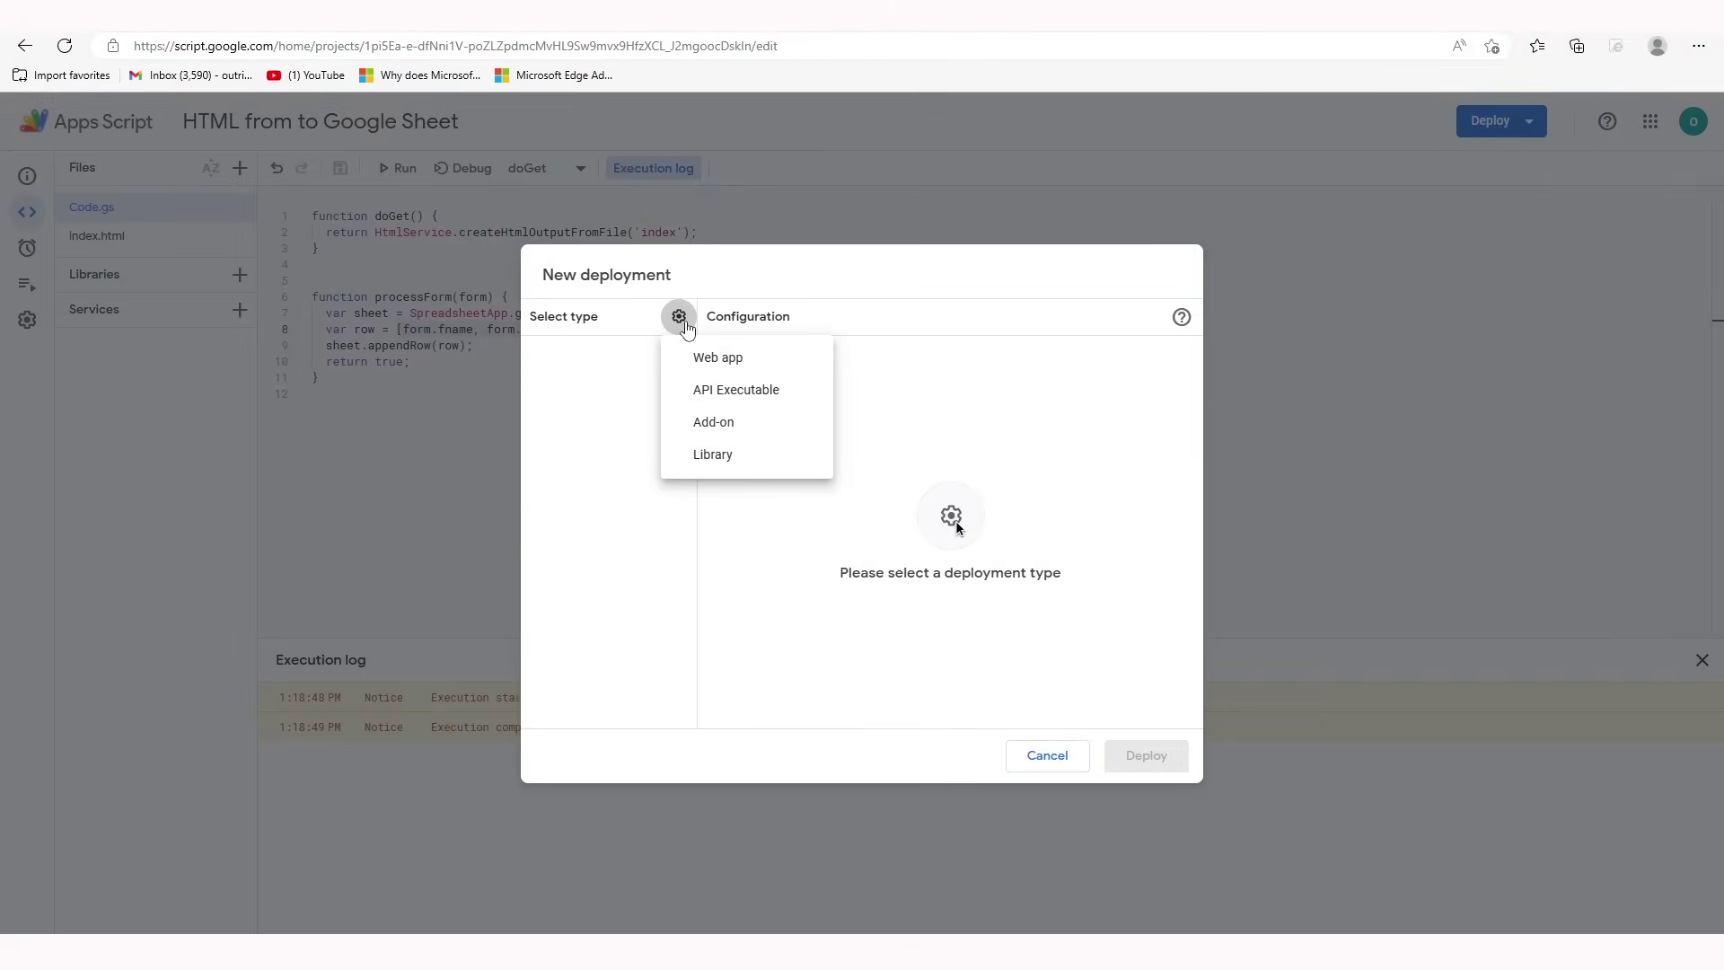
left_click(719, 356)
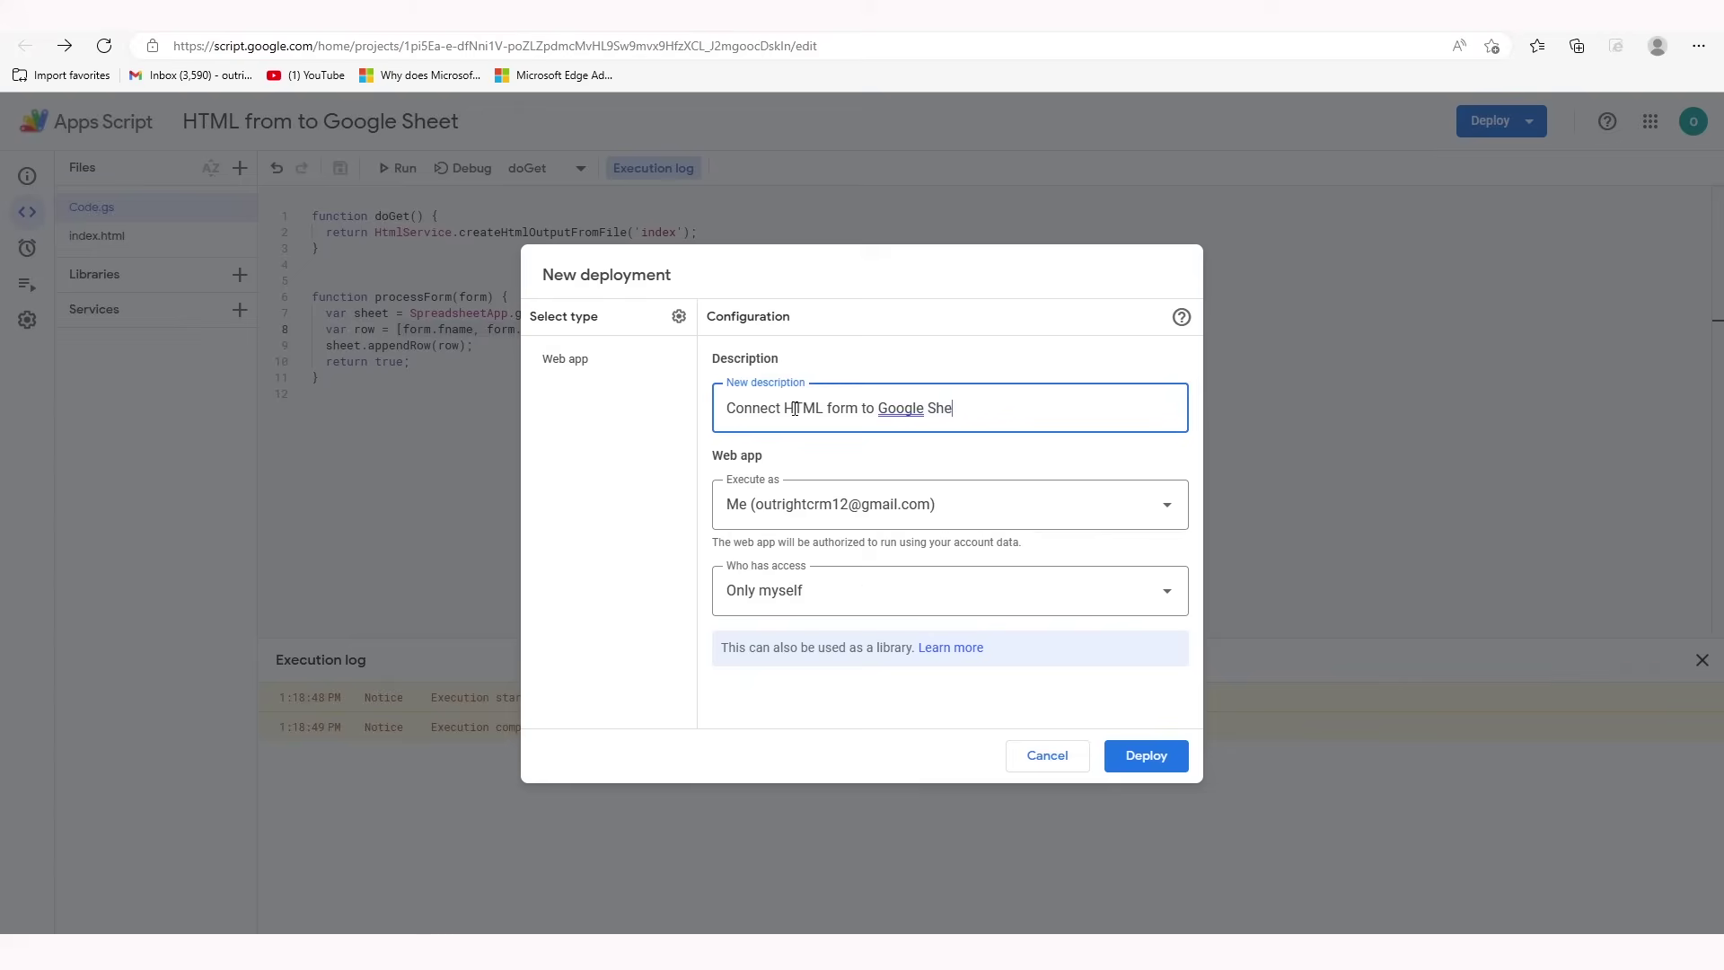
left_click(885, 592)
left_click(889, 710)
left_click(1147, 755)
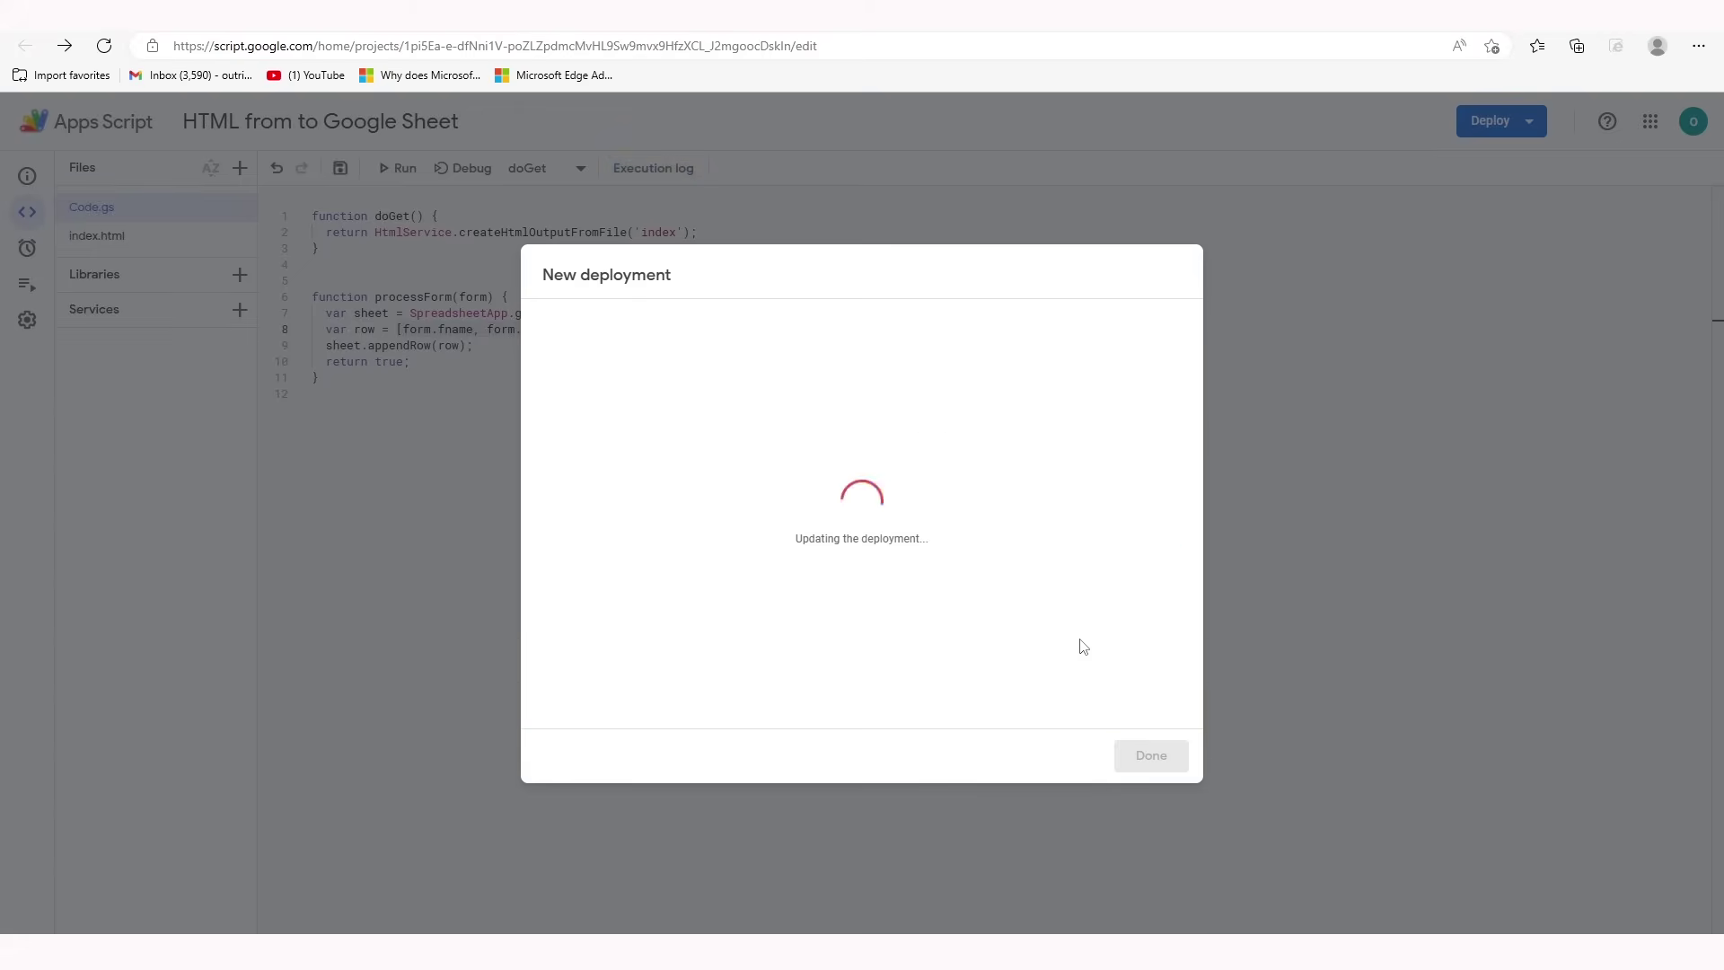
left_click(624, 585)
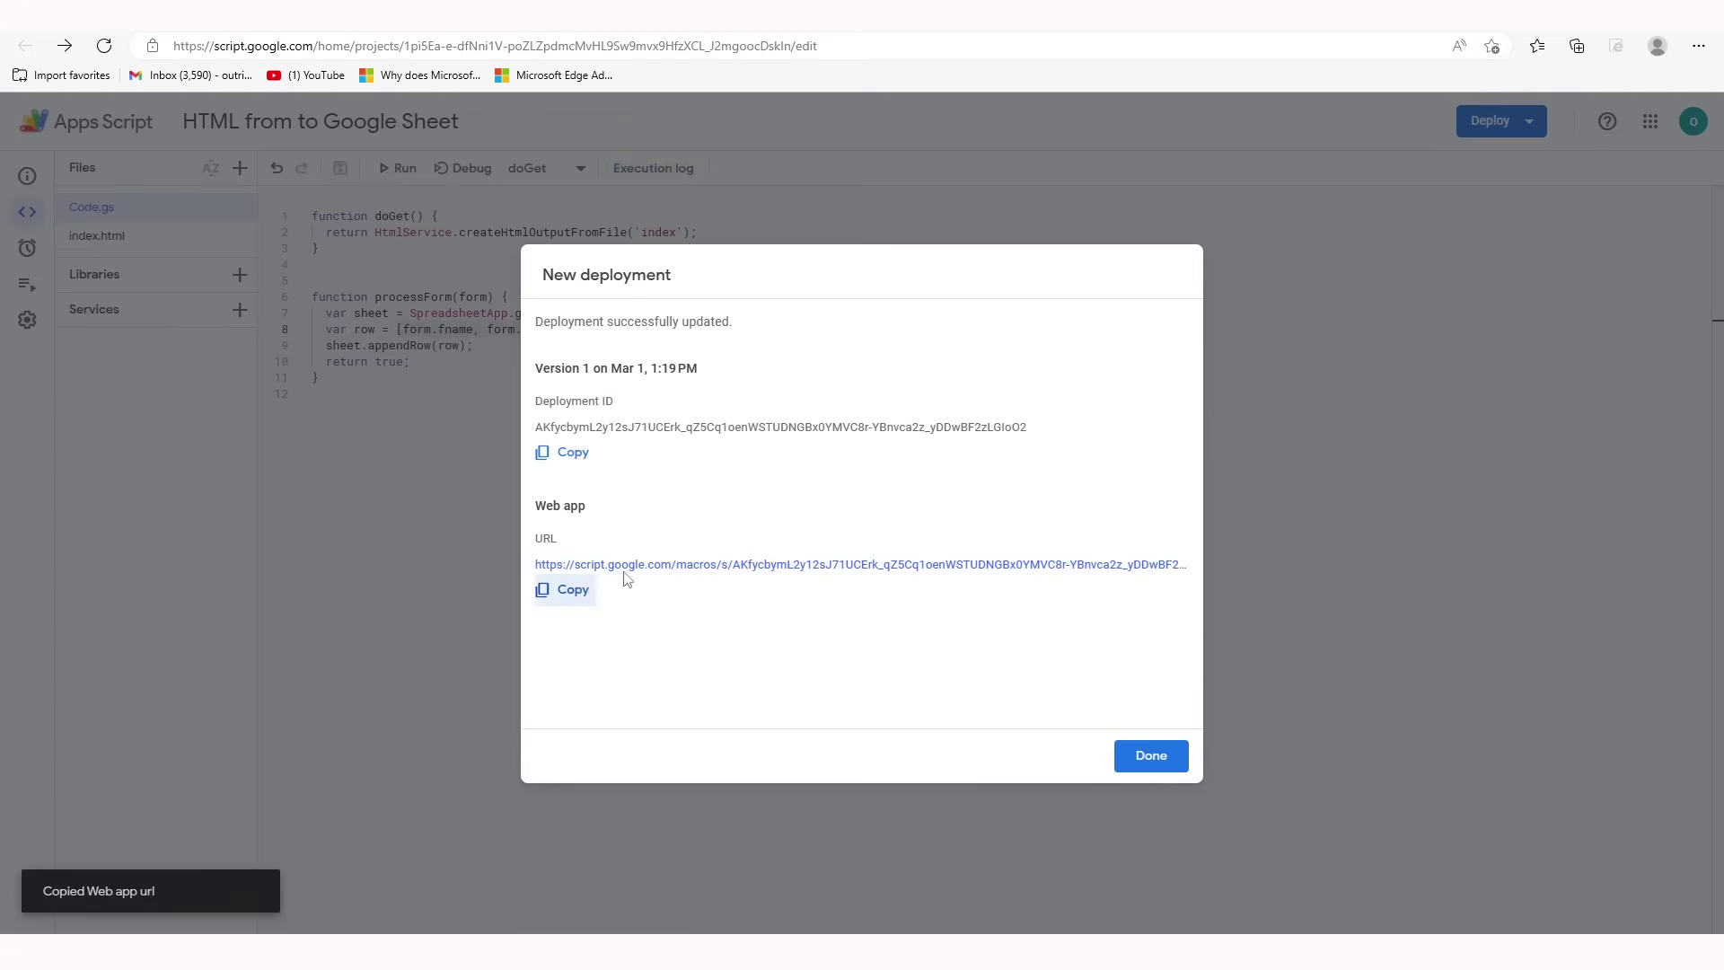
Step: Load the copied web app URL in a new browser tab
key("ctrl+t")
key("ctrl+v")
key("Return")
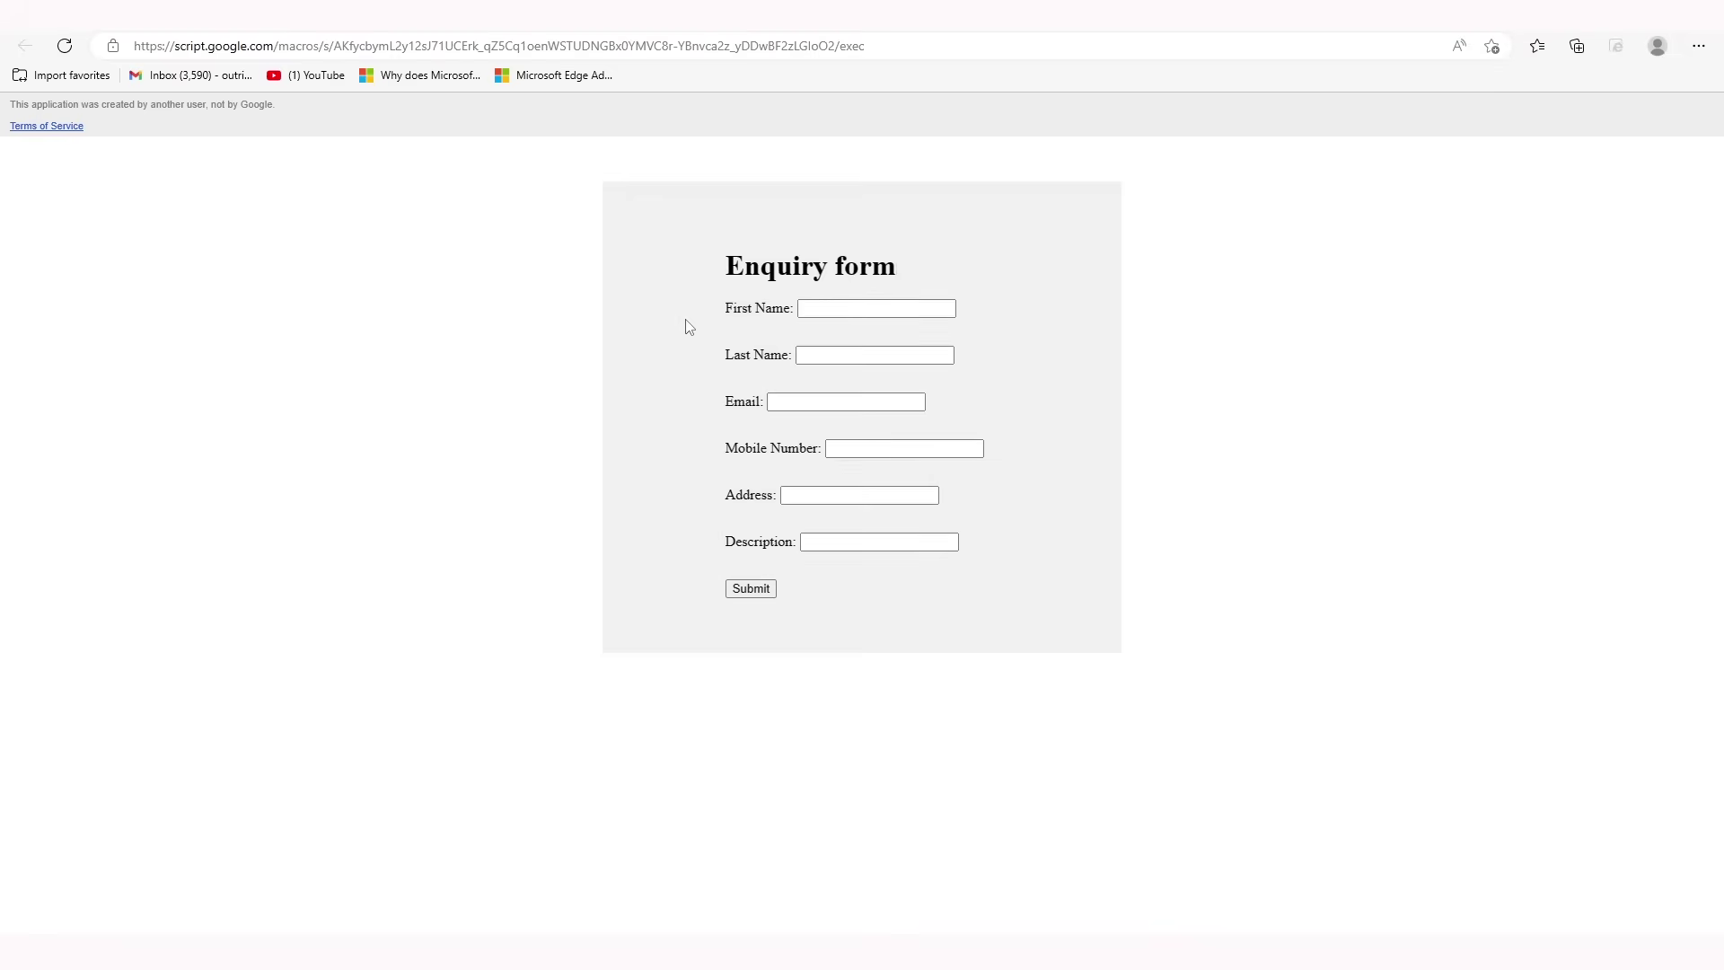
Step: Select the Enquiry form heading on the live web app page
triple_click(892, 265)
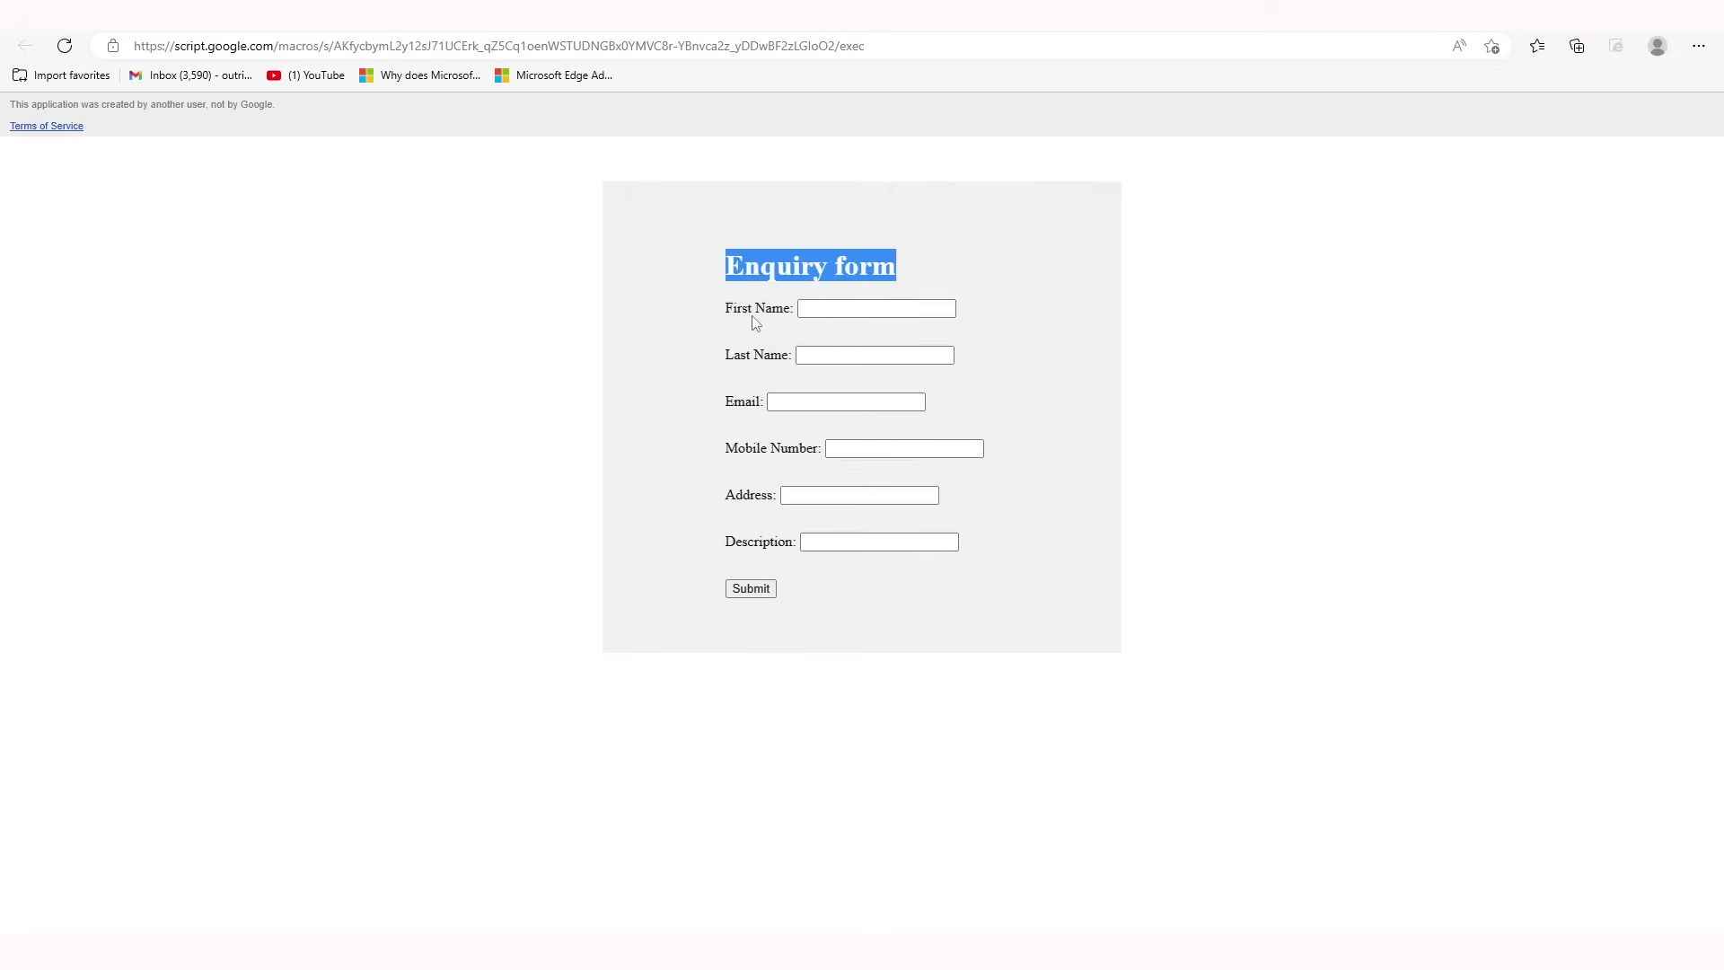